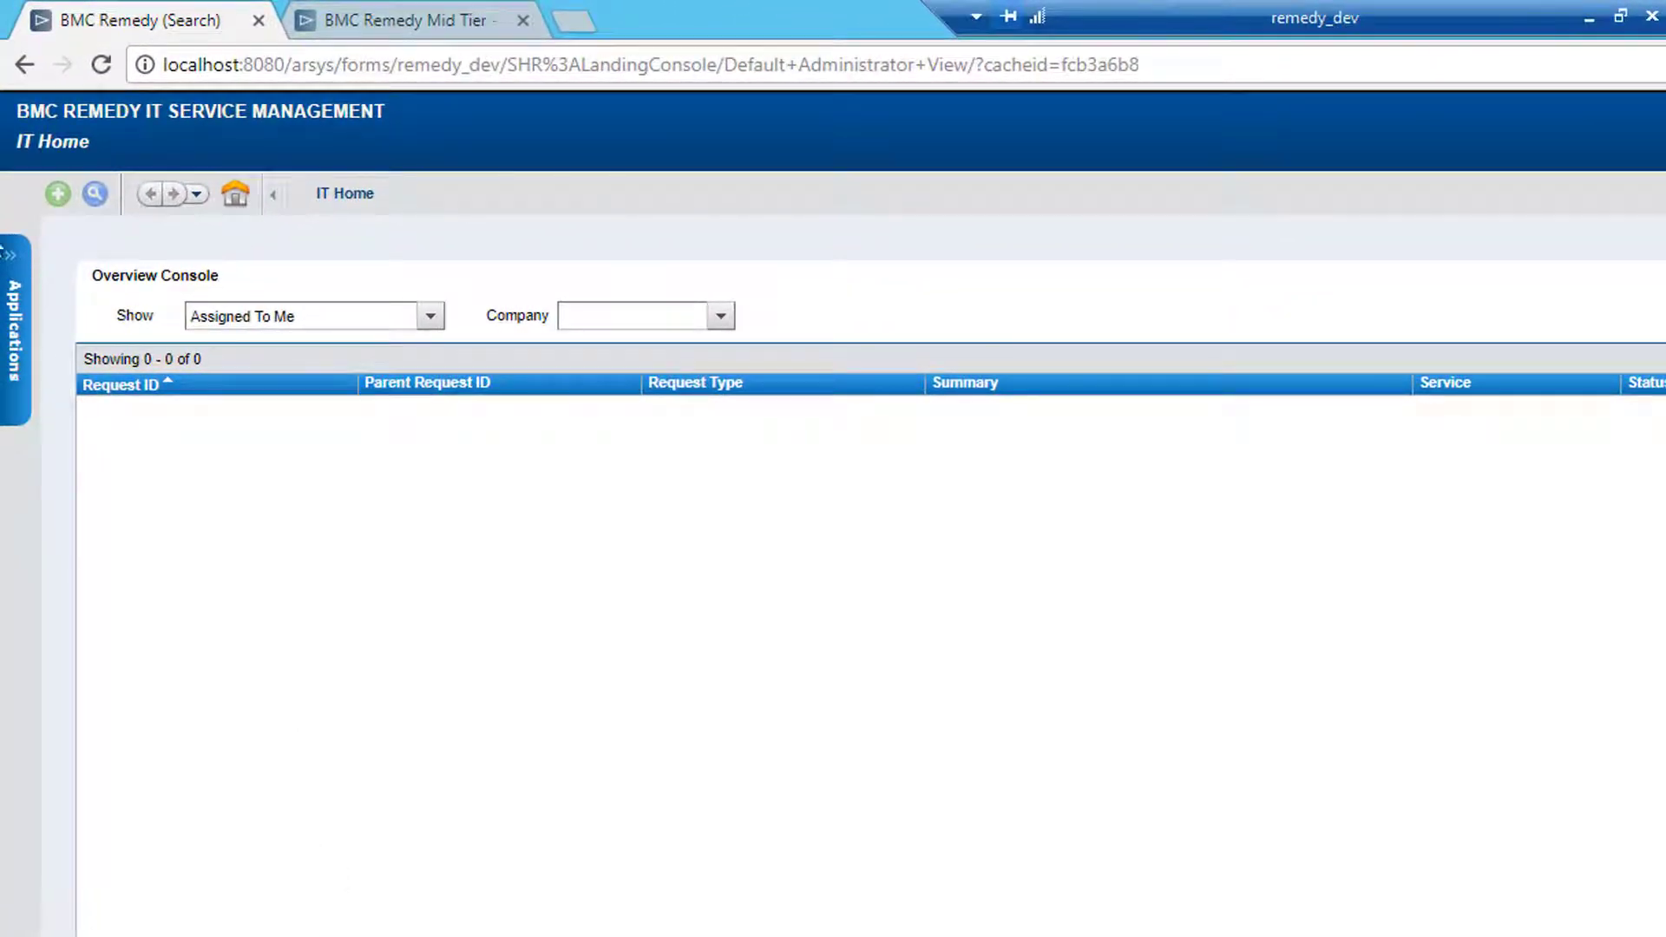
Step: Launch the Server Group Administration Console from the Applications list to show the dashboard gauges
left_click(14, 269)
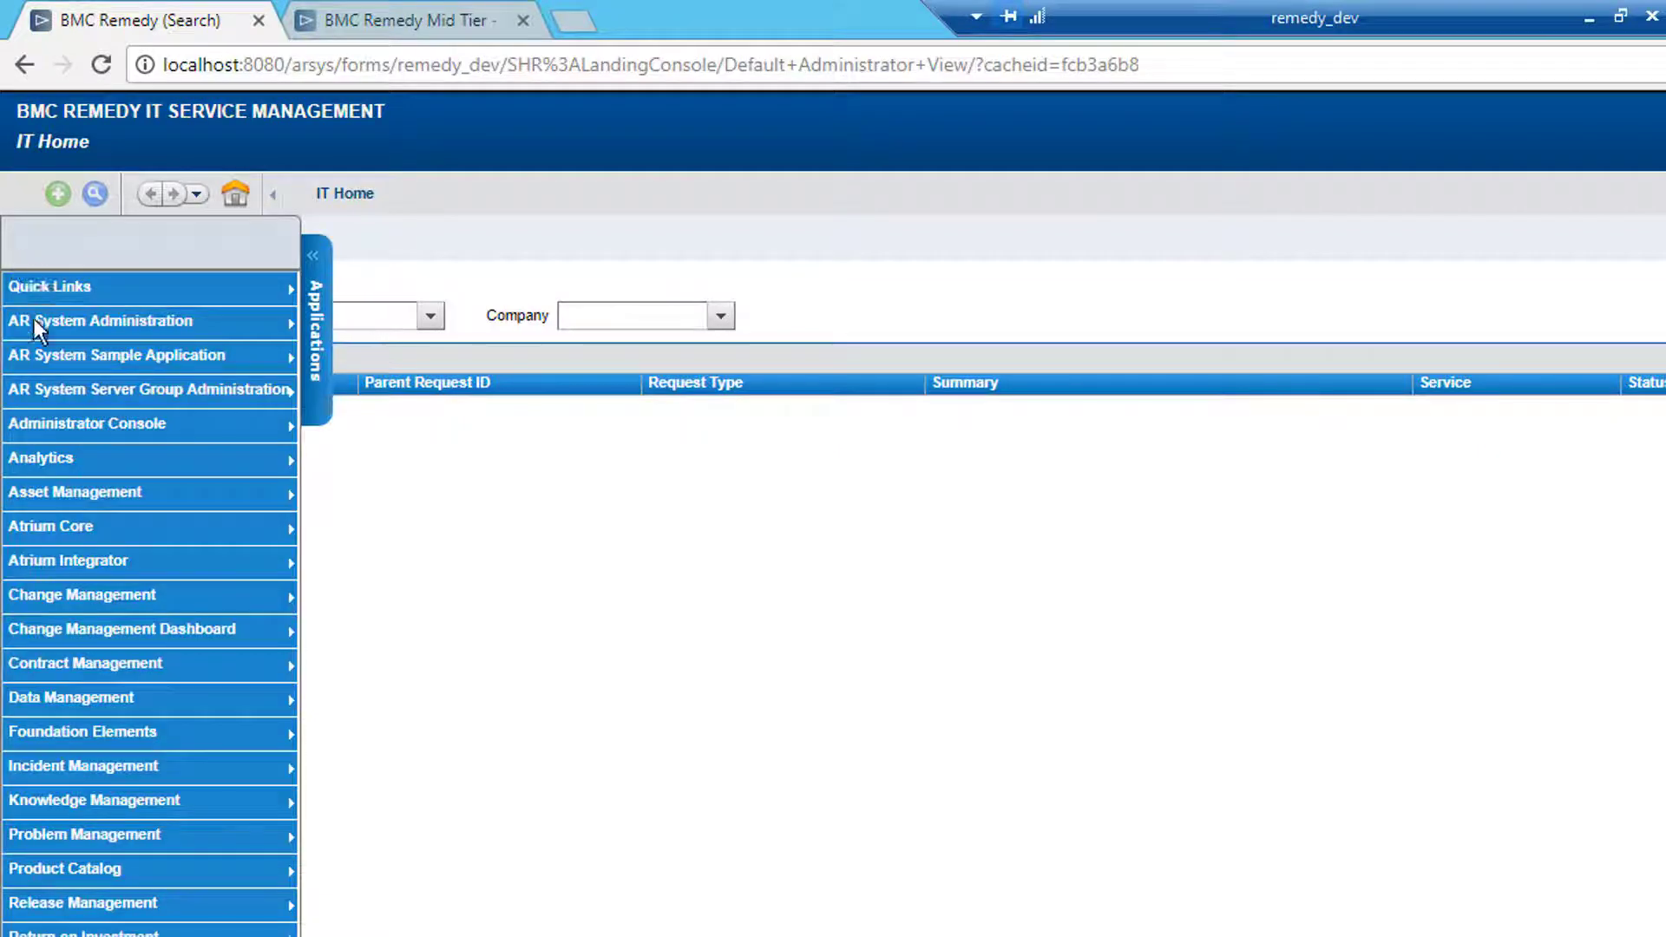
mouse_move(63, 406)
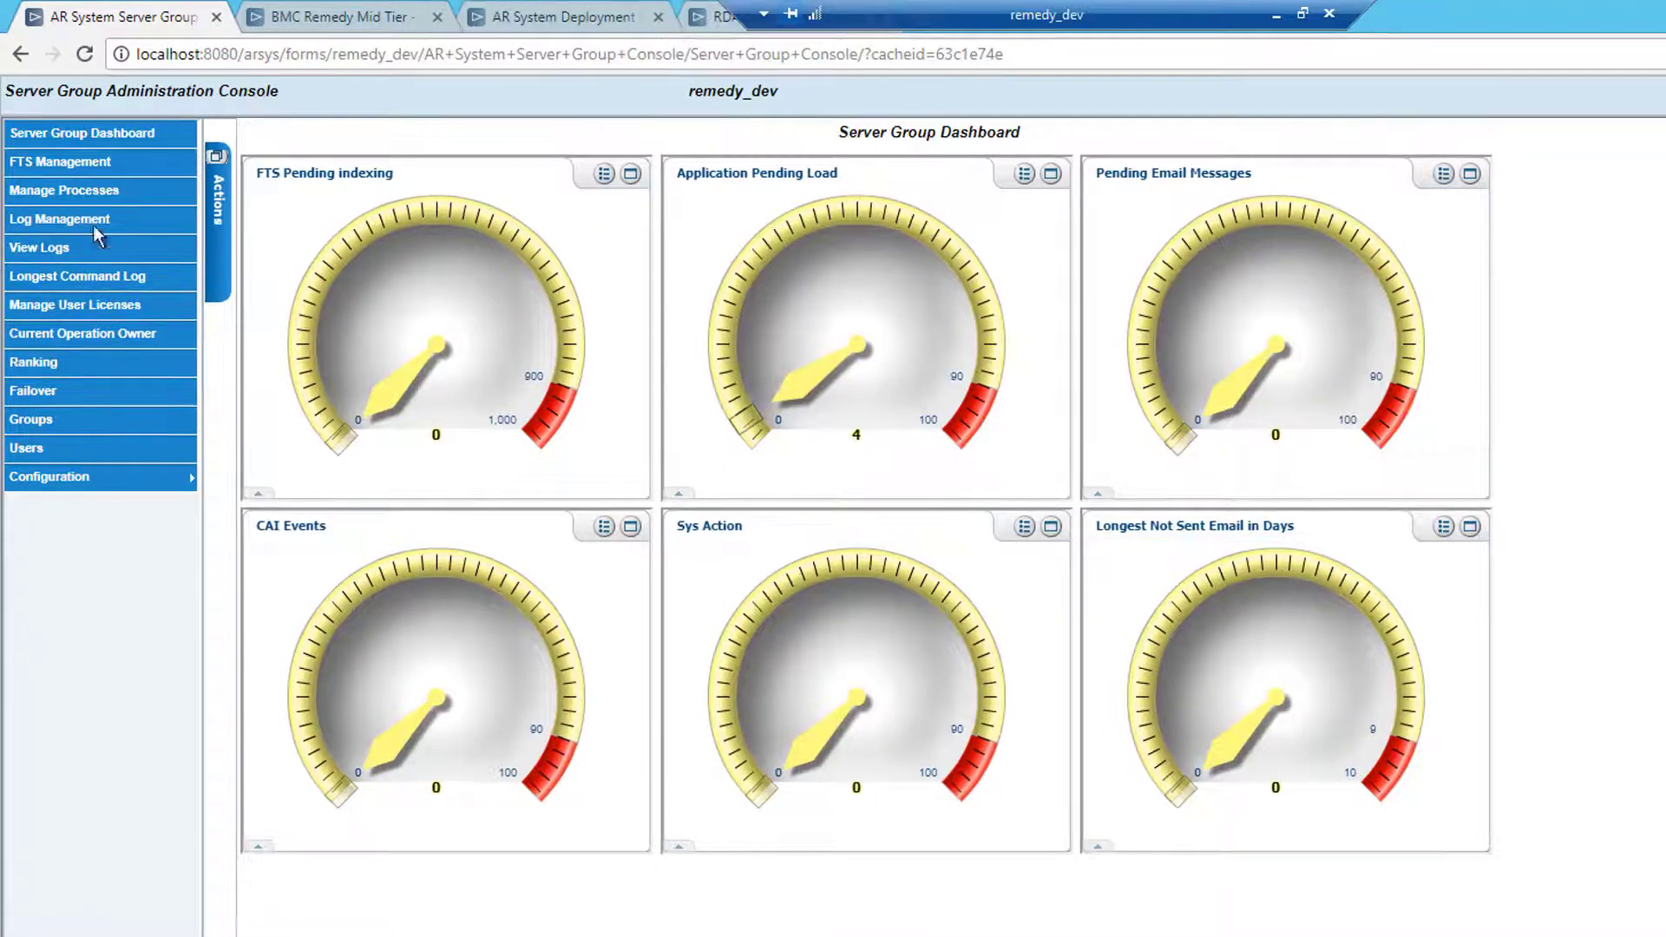
Step: On FTS Management, reindex the single form HPD:Help Desk
left_click(56, 163)
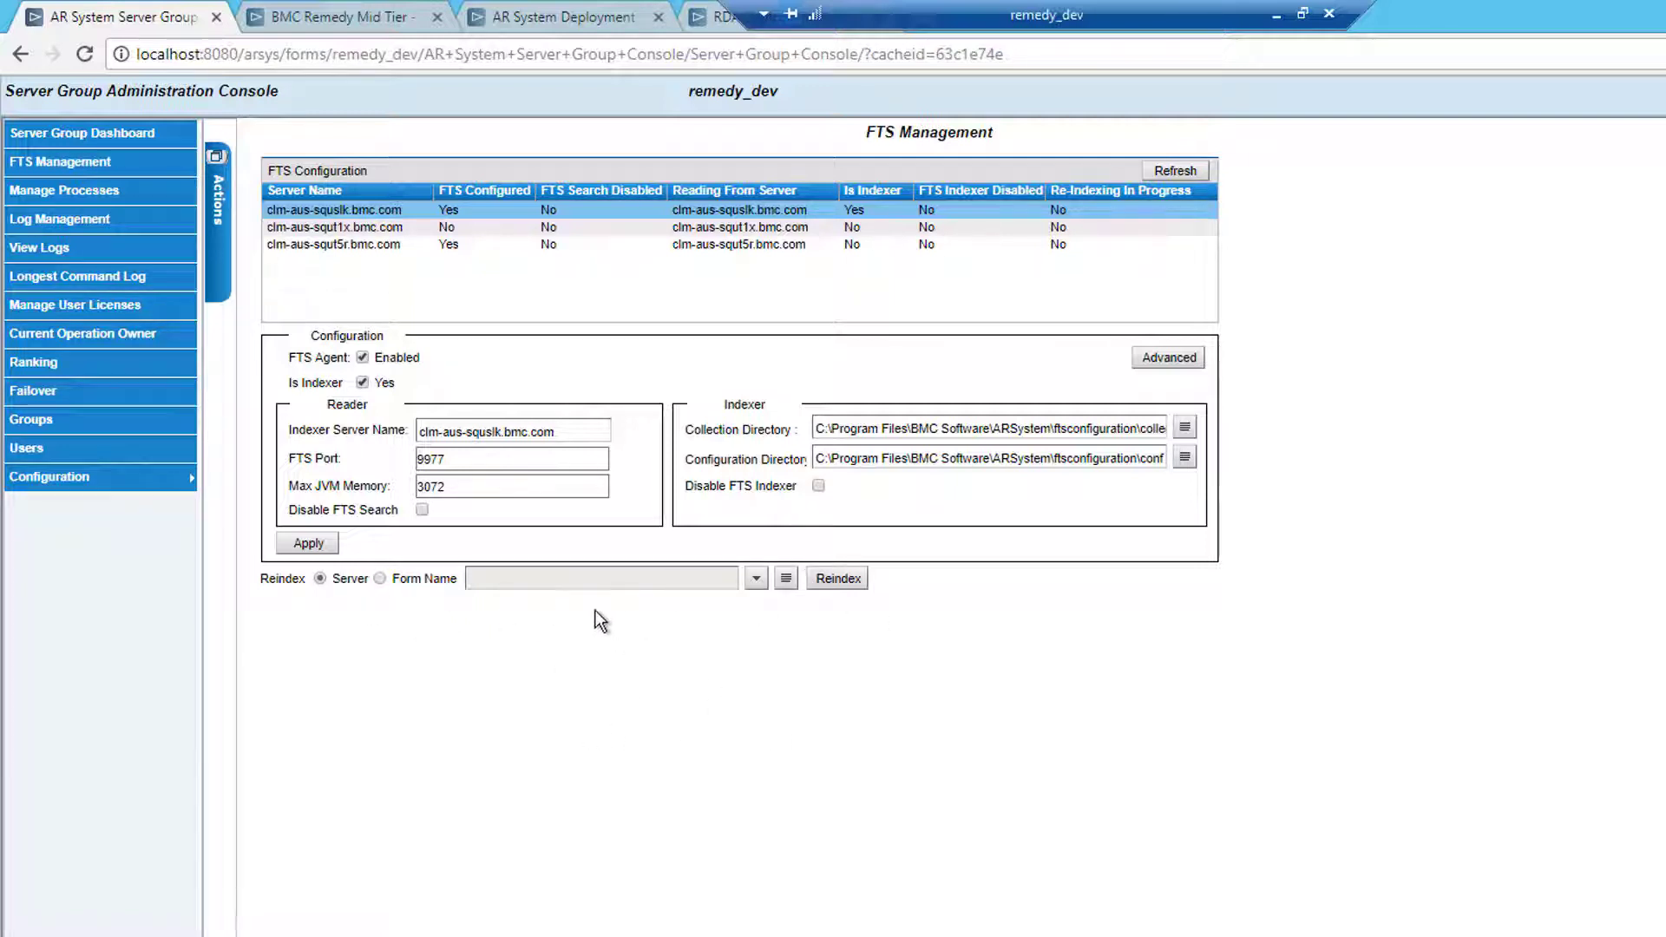
left_click(380, 579)
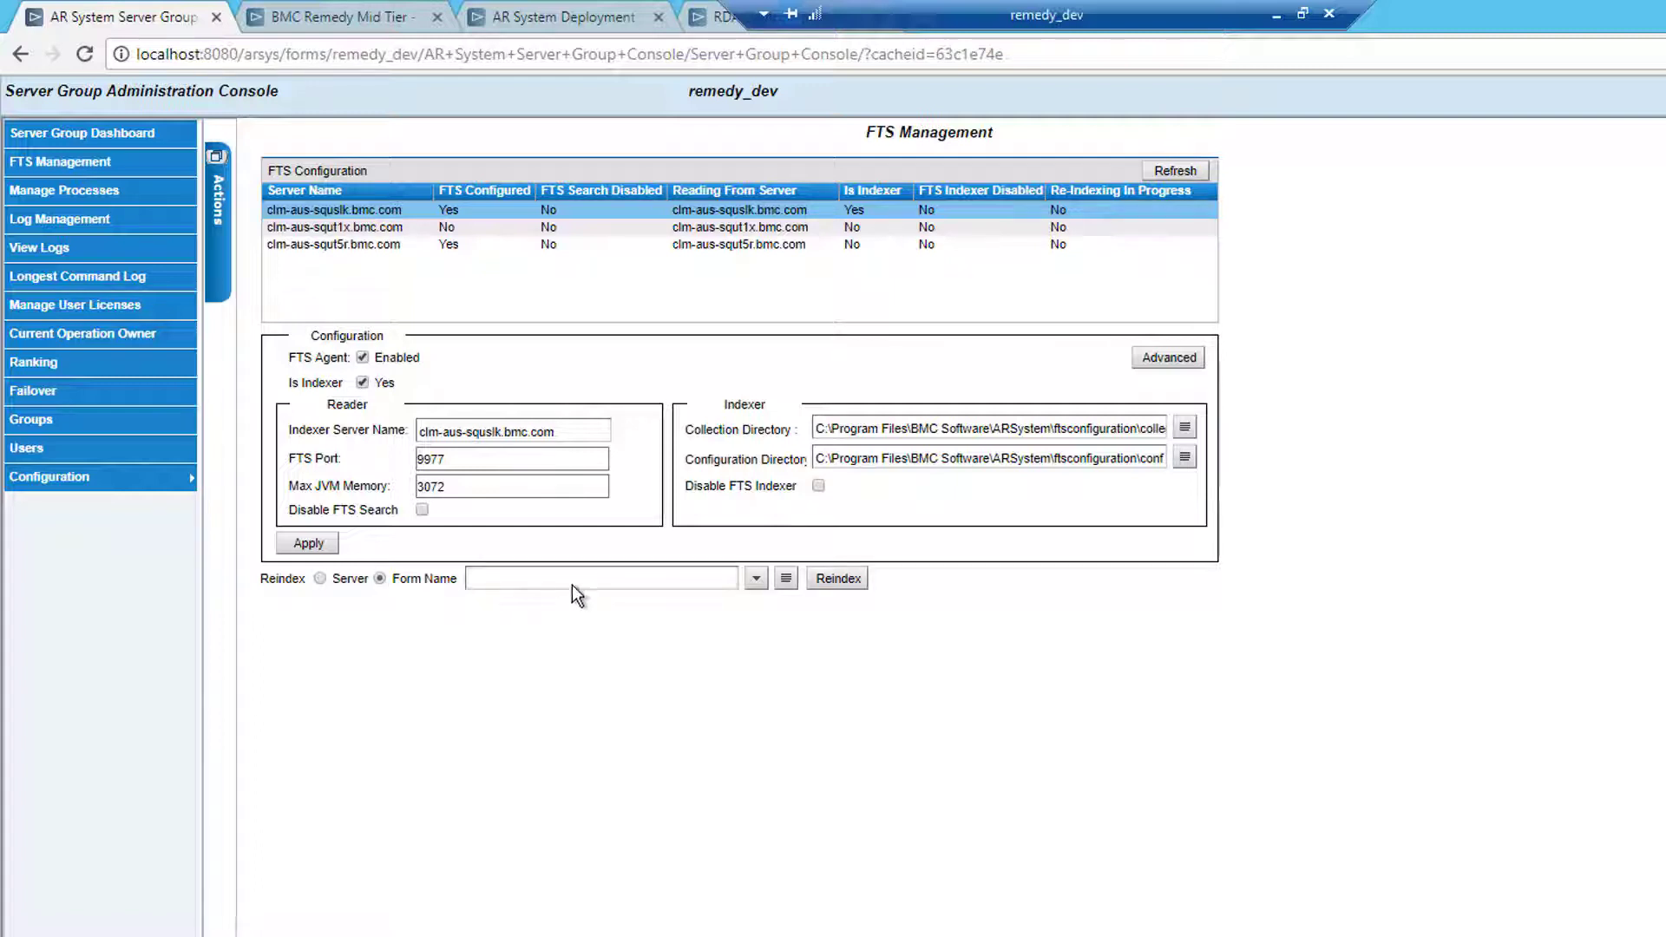
left_click(754, 579)
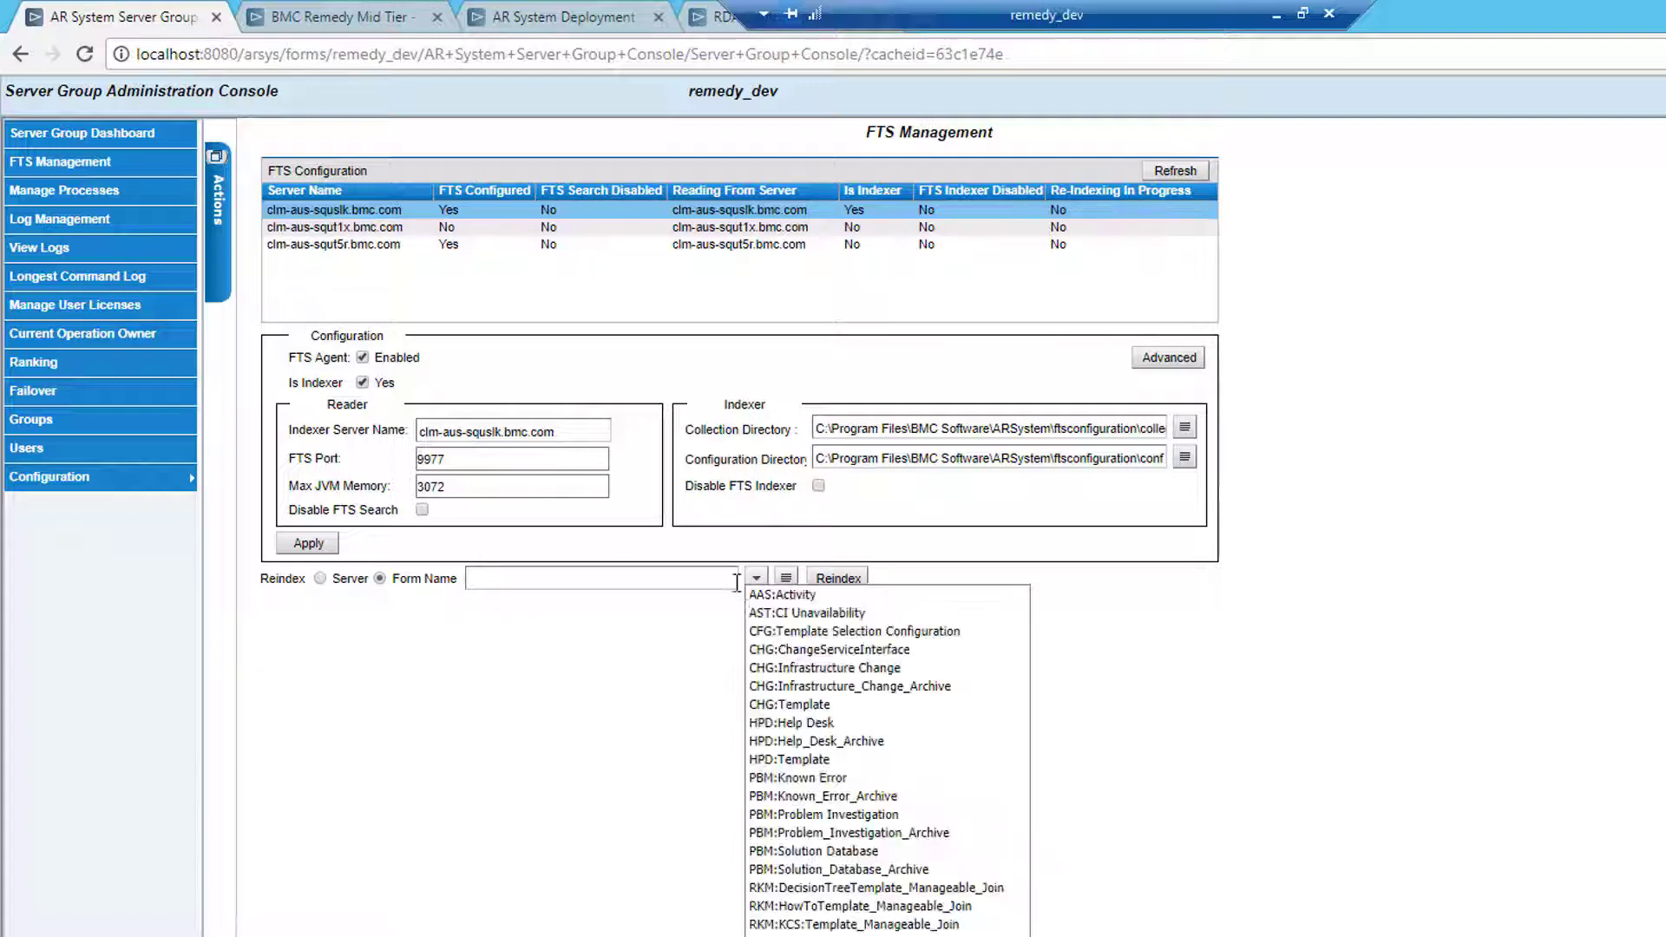
left_click(794, 723)
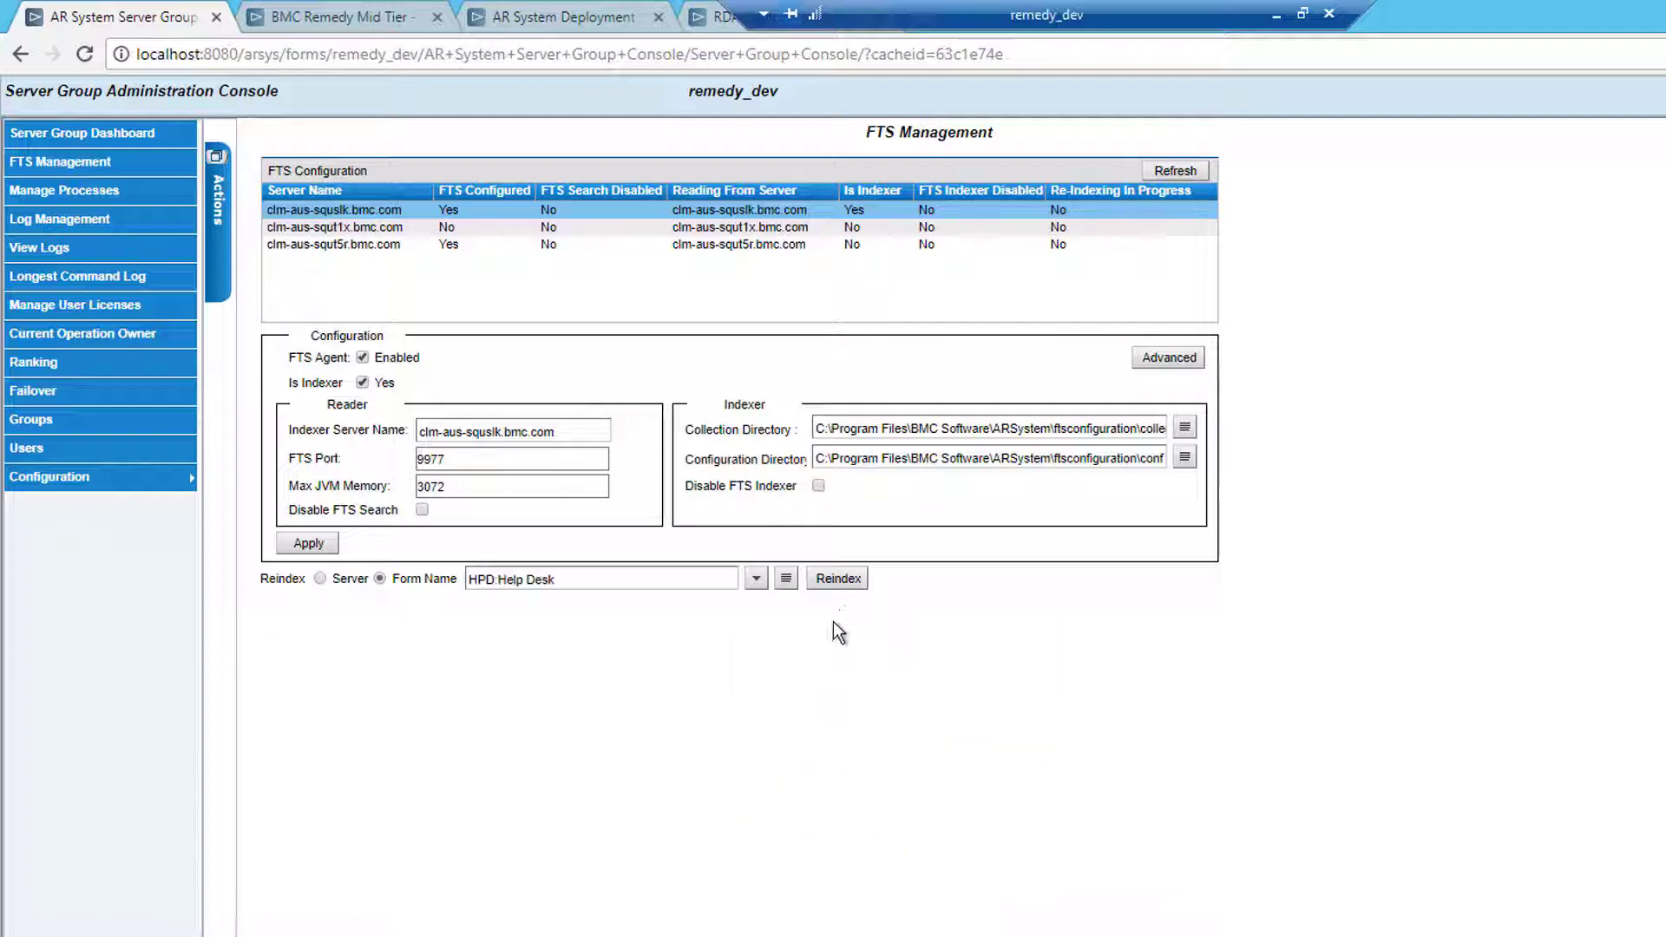
left_click(840, 579)
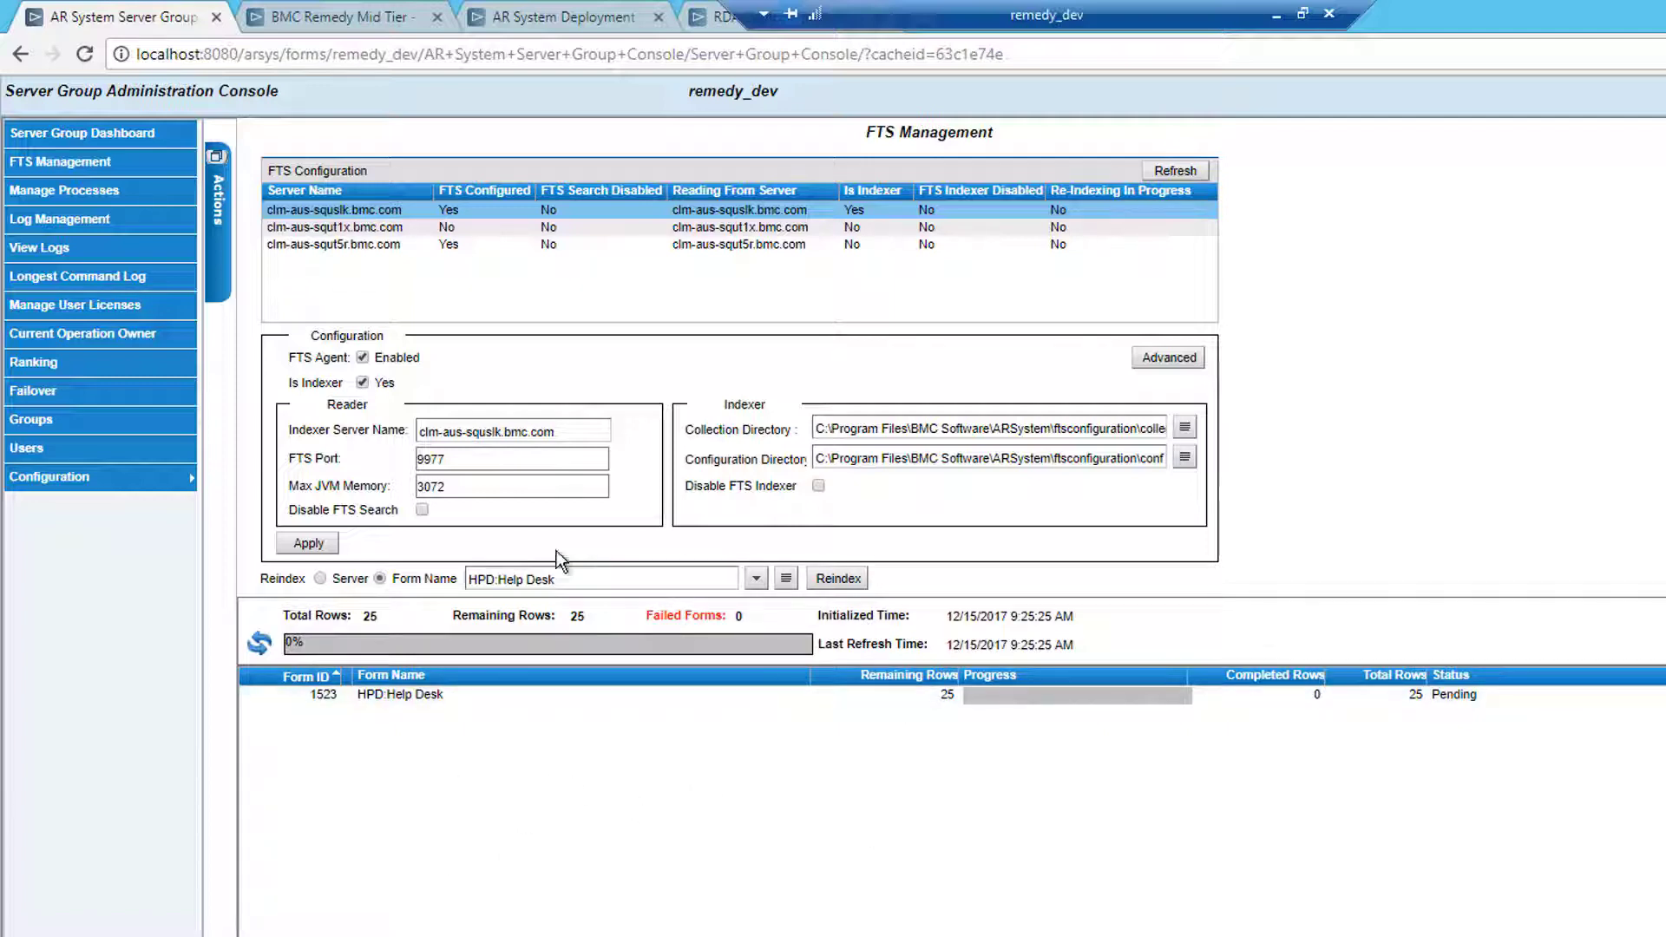
Step: Start a server-wide FTS reindex and refresh the job status list
left_click(319, 579)
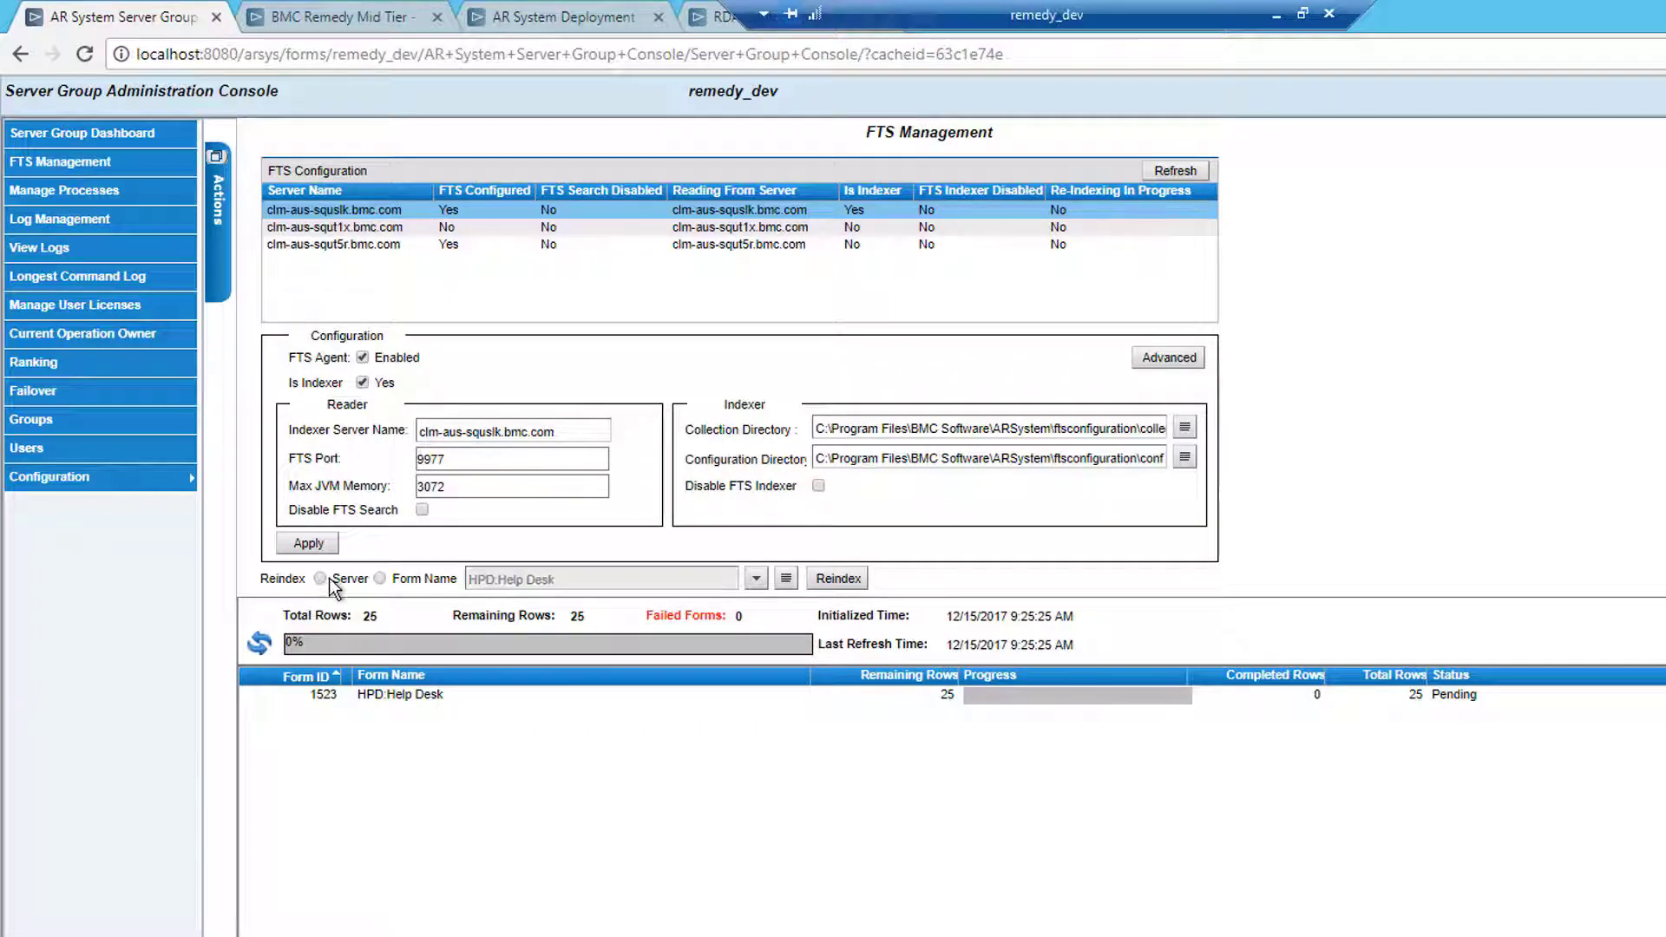
left_click(836, 579)
left_click(1187, 172)
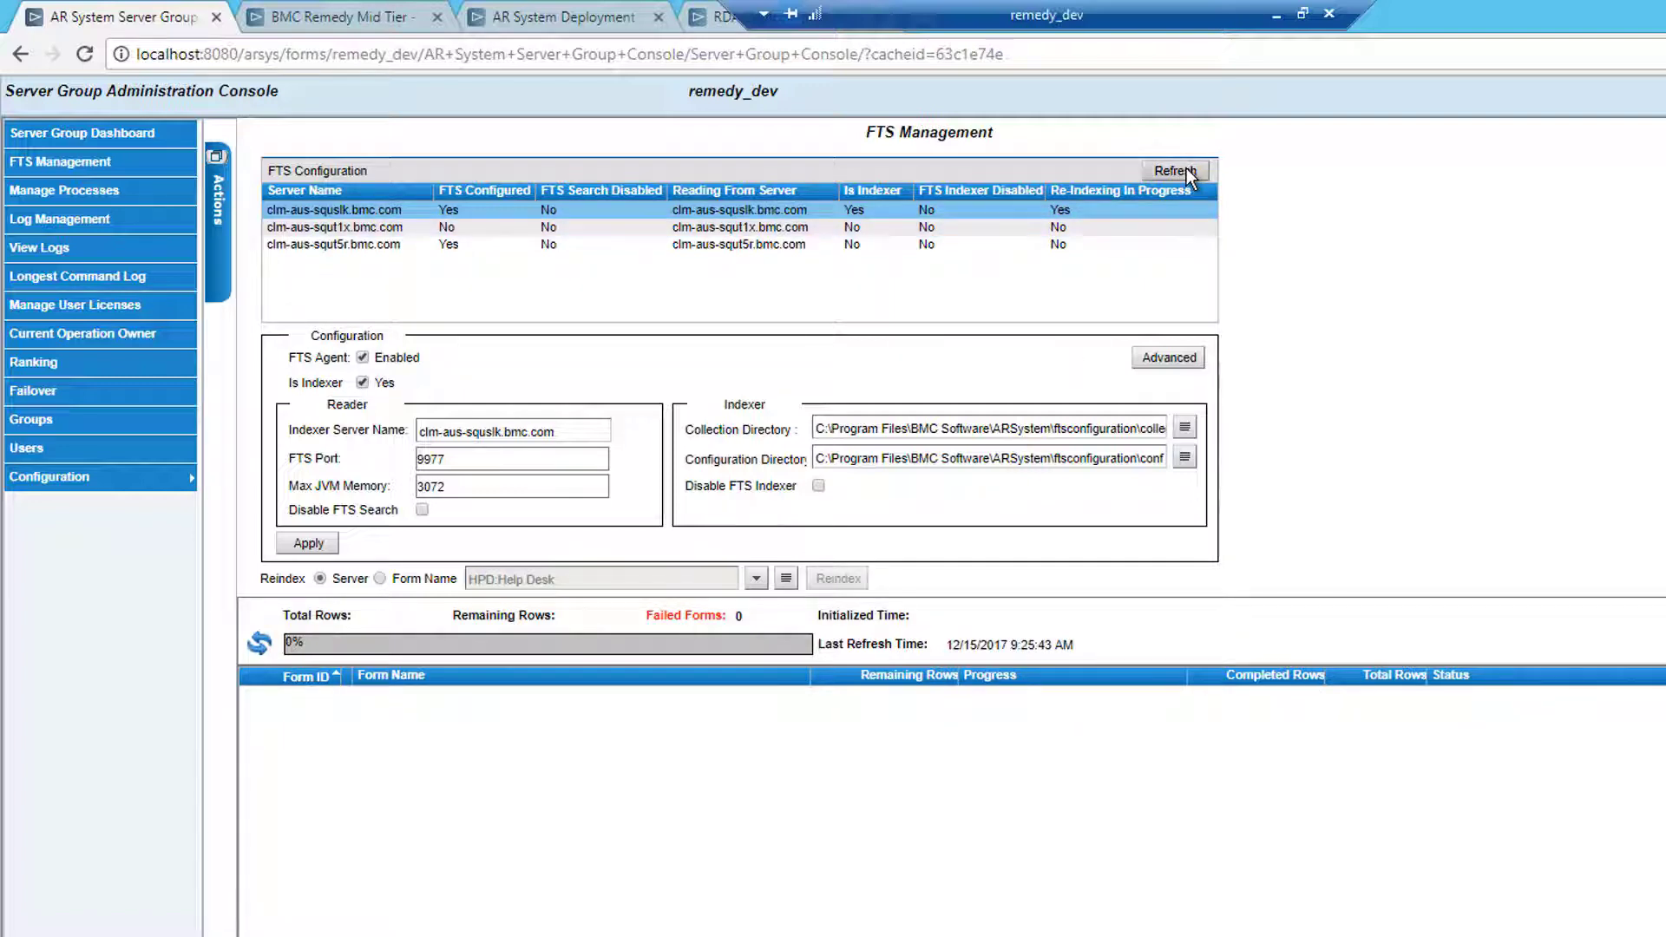
left_click(1187, 171)
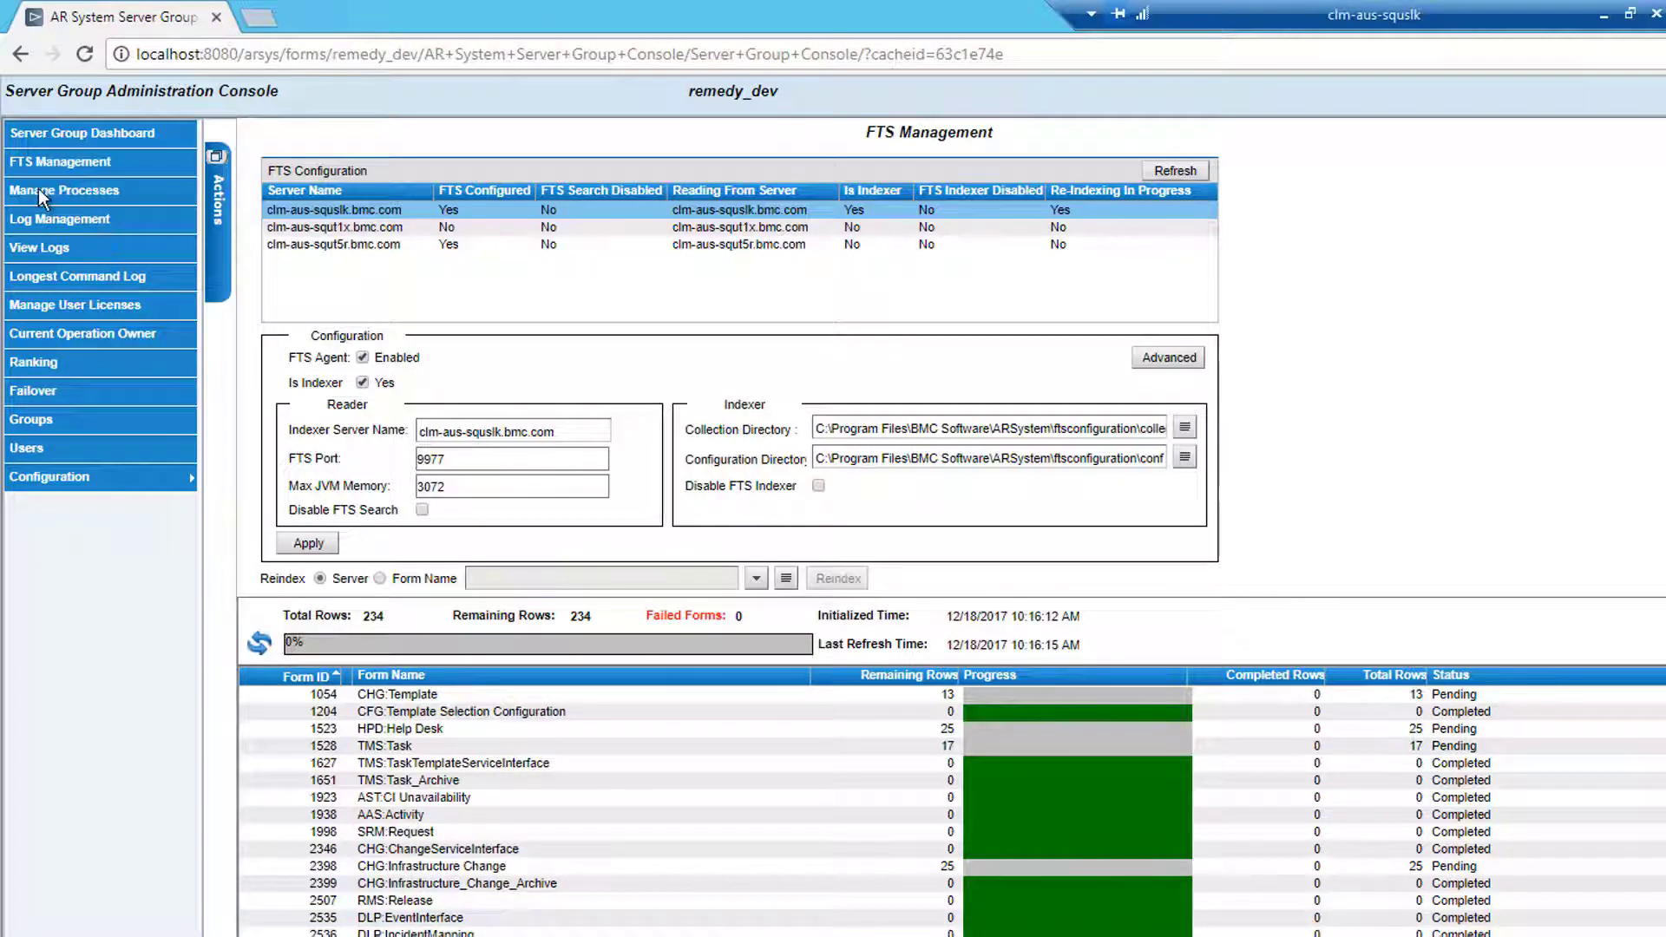
Step: Stop the BMC:DefaultJavaPluginServer process in Manage Processes, then select its Update operation
left_click(38, 189)
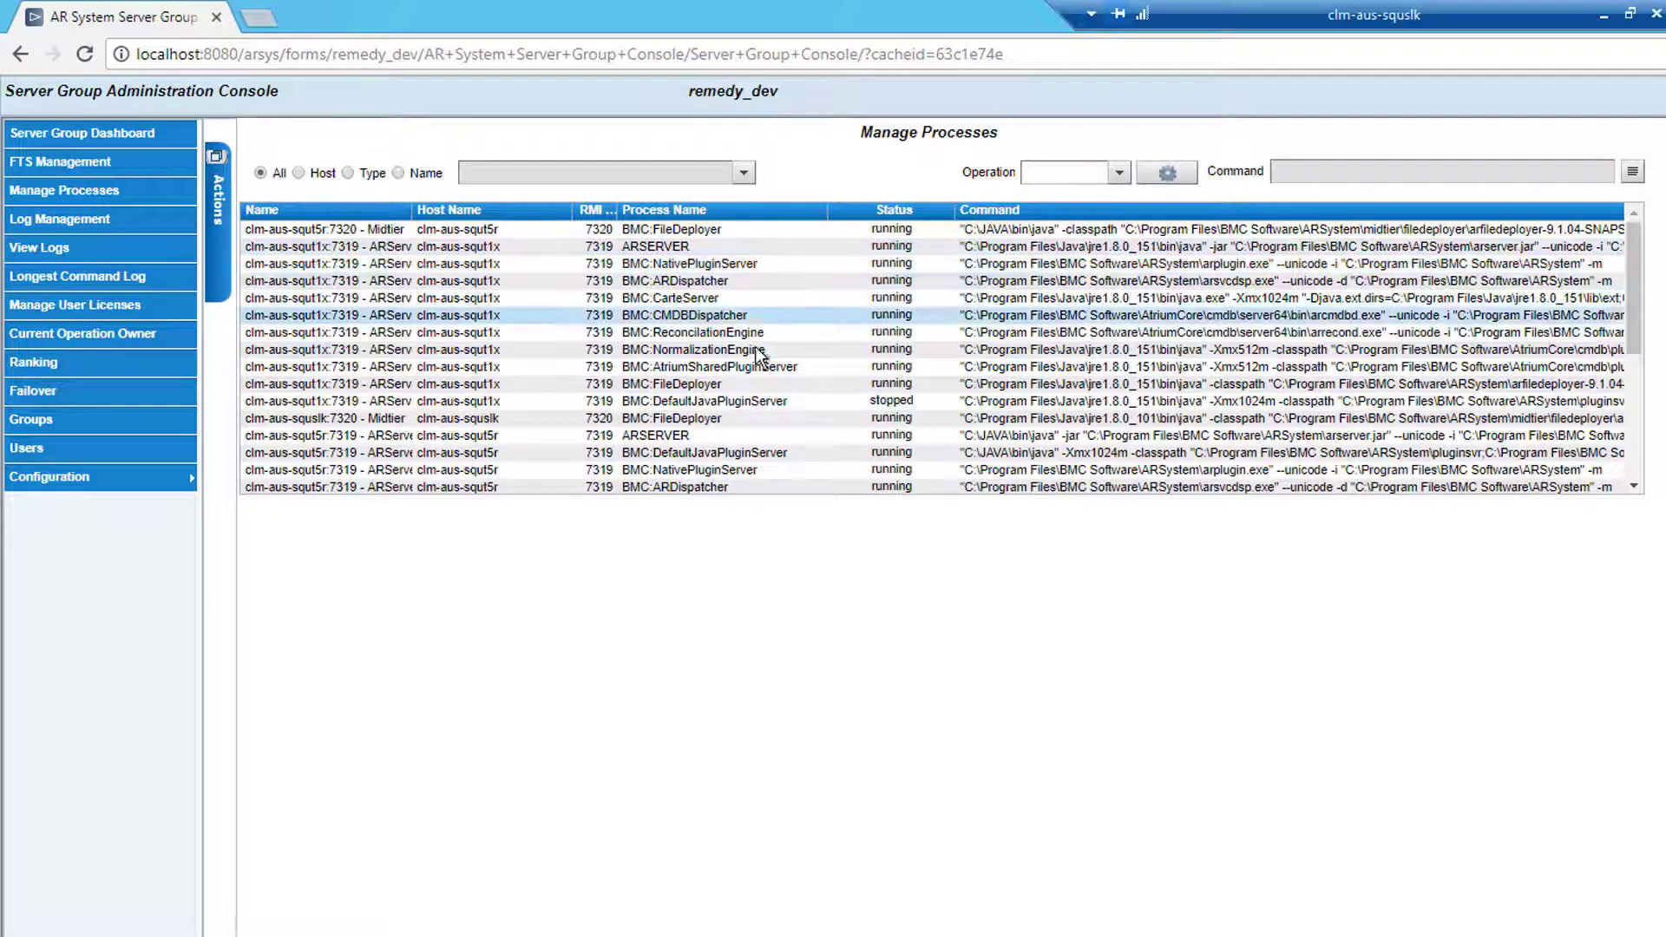
left_click(757, 406)
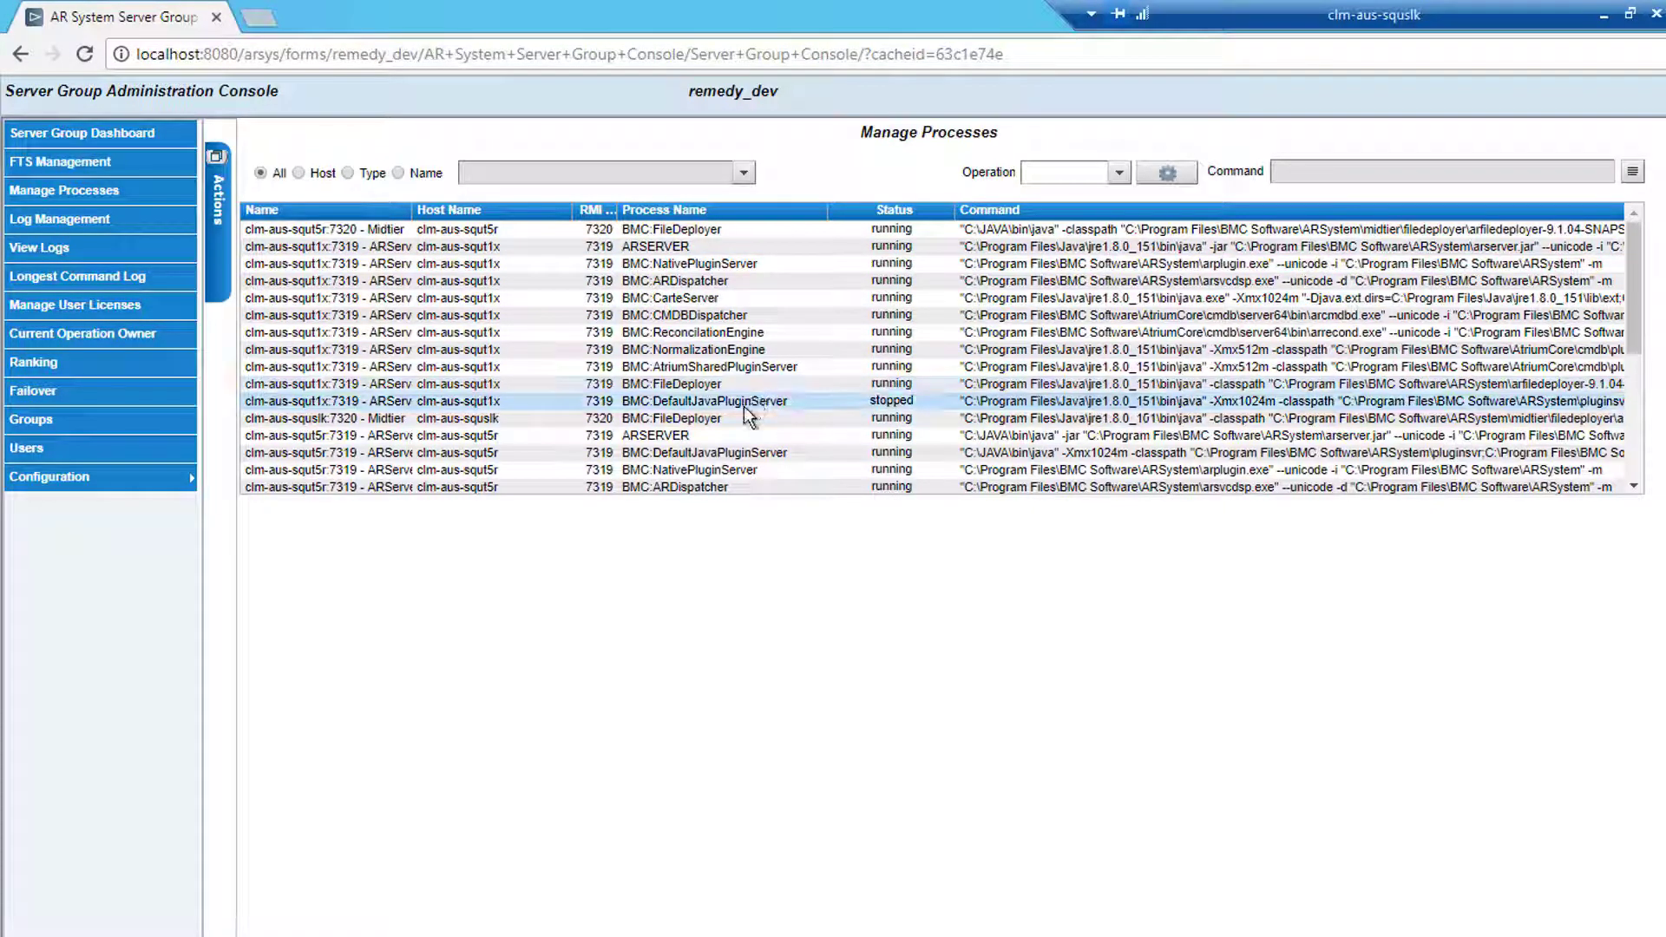
left_click(762, 409)
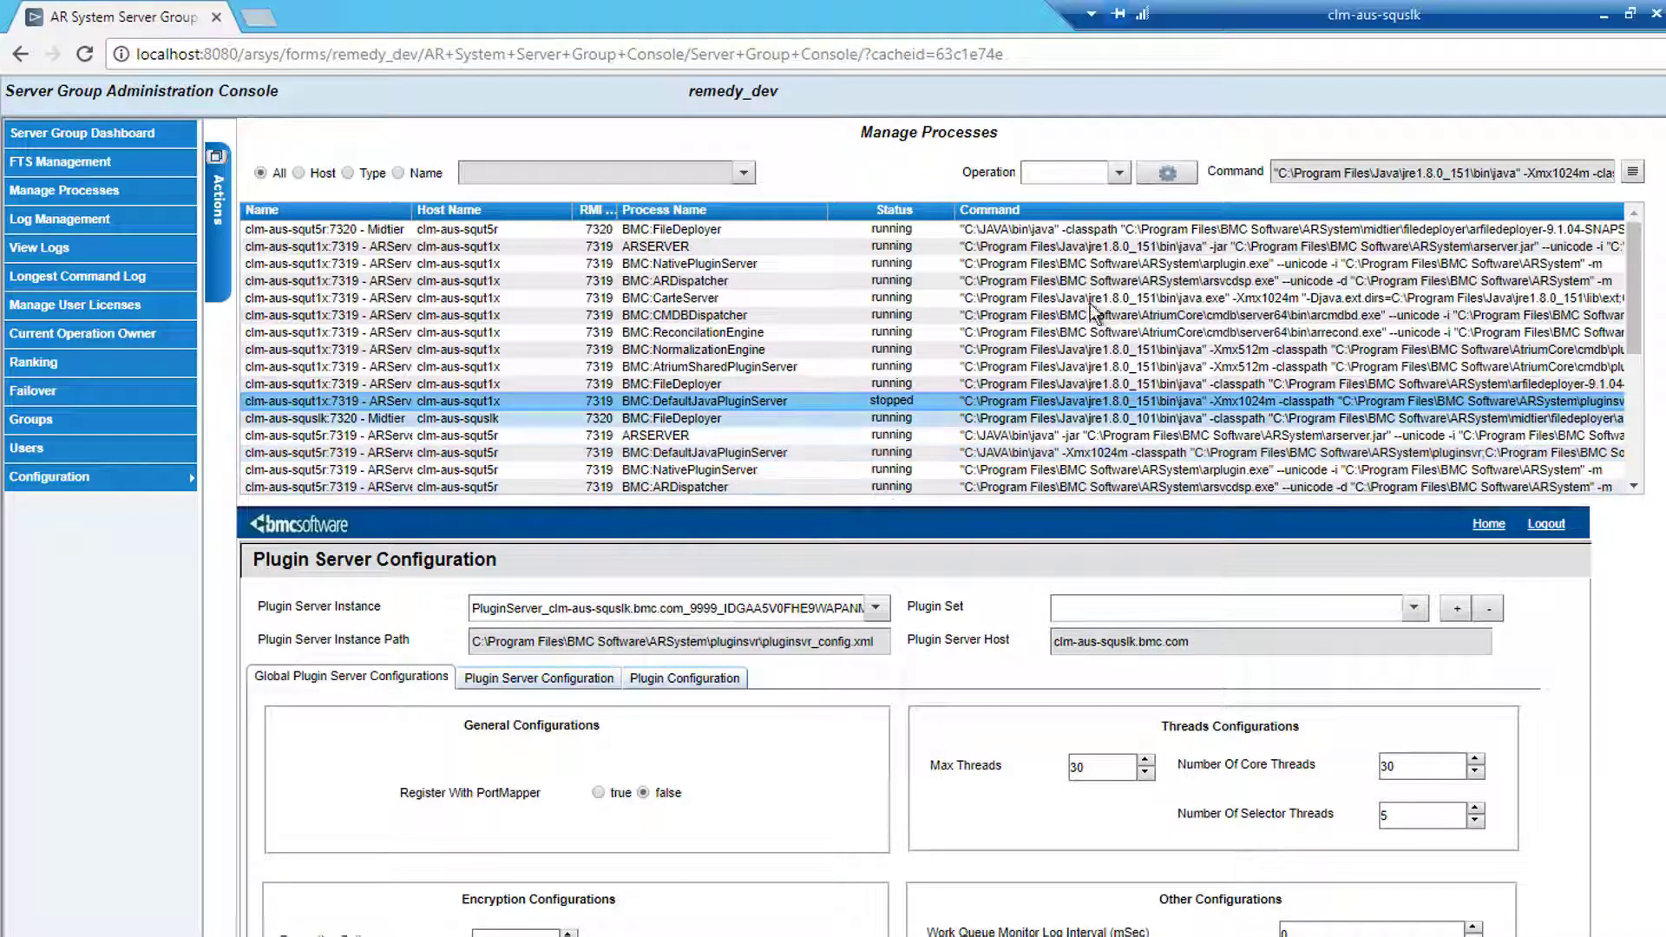
left_click(1121, 174)
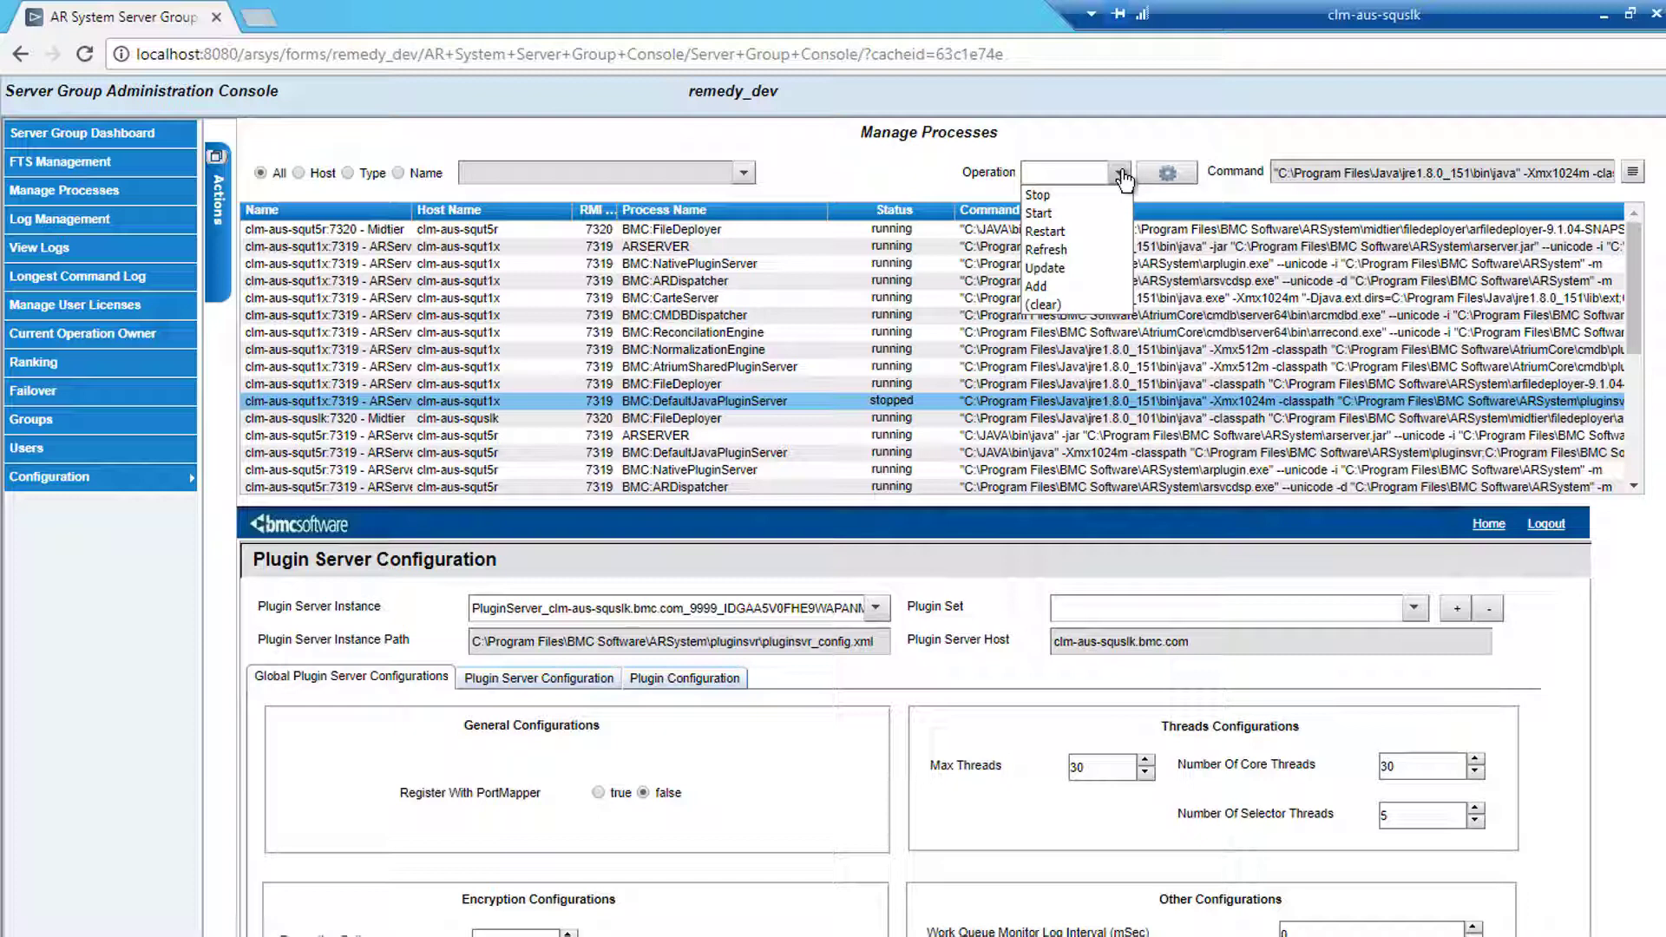
left_click(1038, 198)
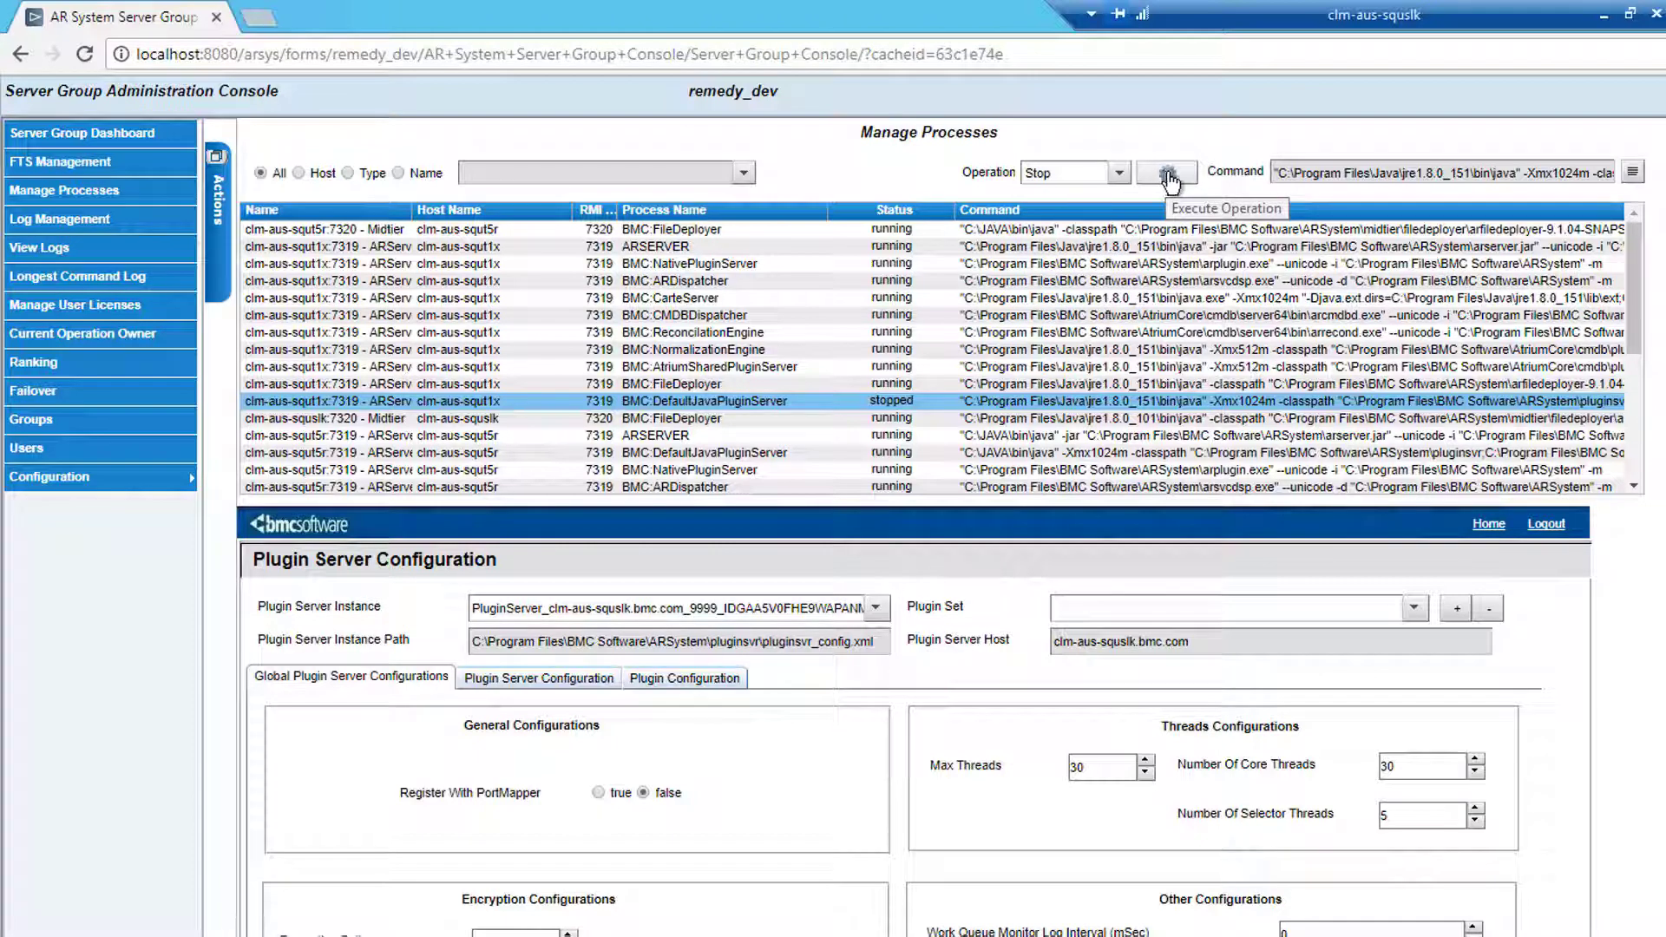
left_click(1170, 181)
left_click(1121, 174)
left_click(1045, 268)
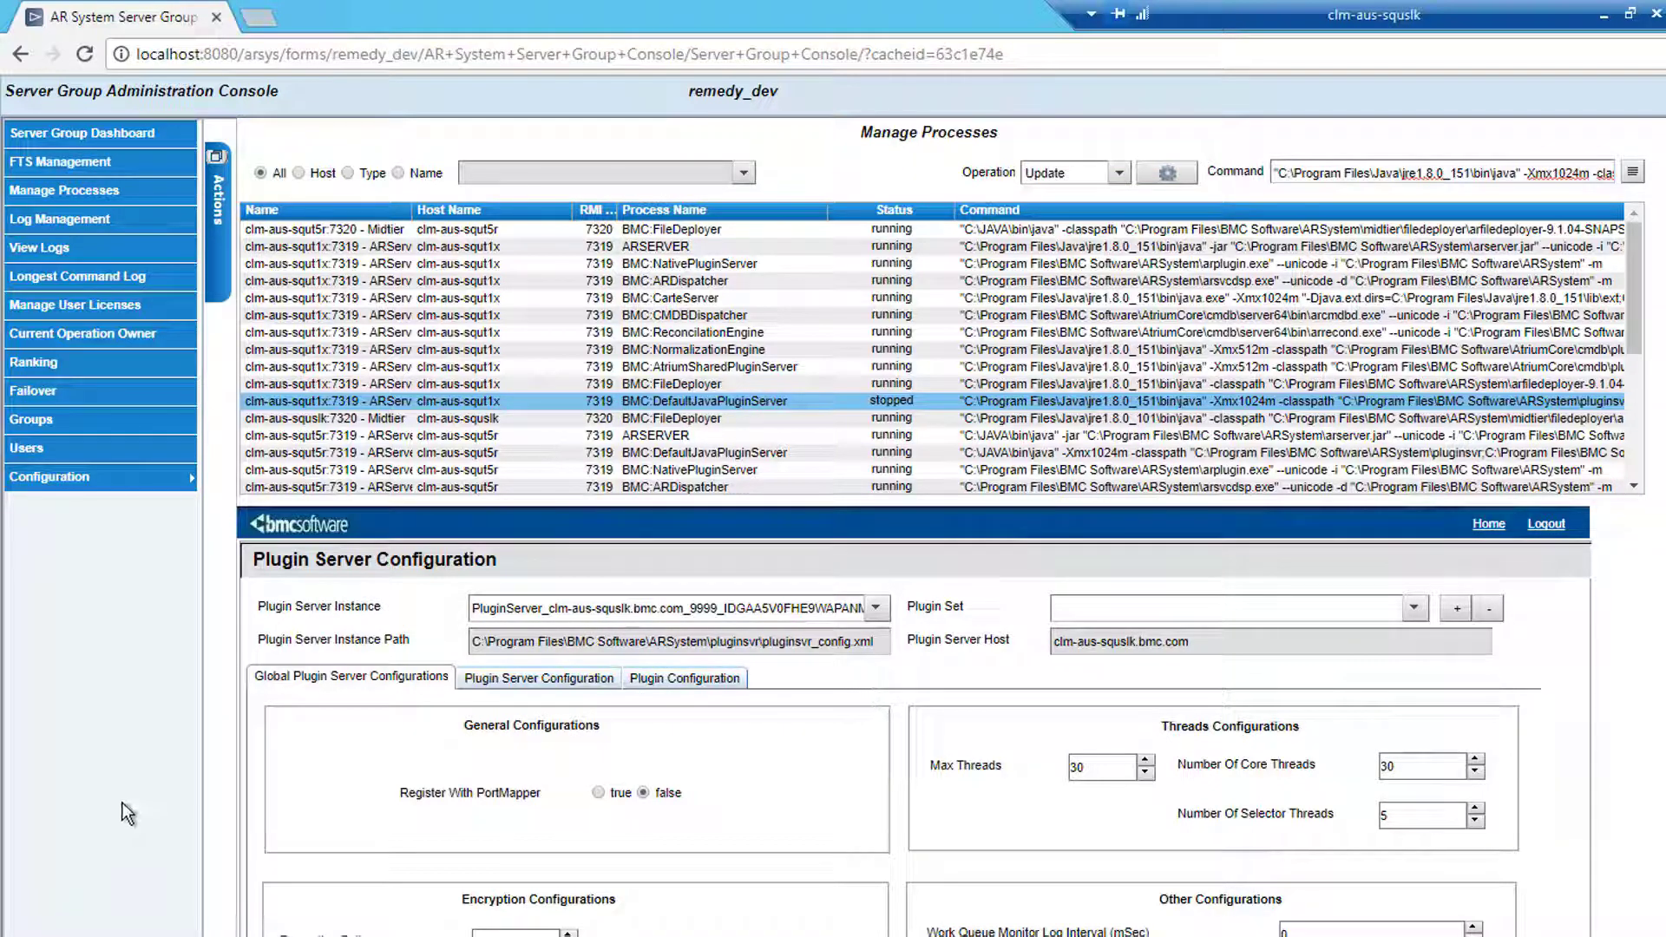
Step: Retrieve the arerror log file from server clm-aus-squt5r.bmc.com on the View Logs page
left_click(63, 219)
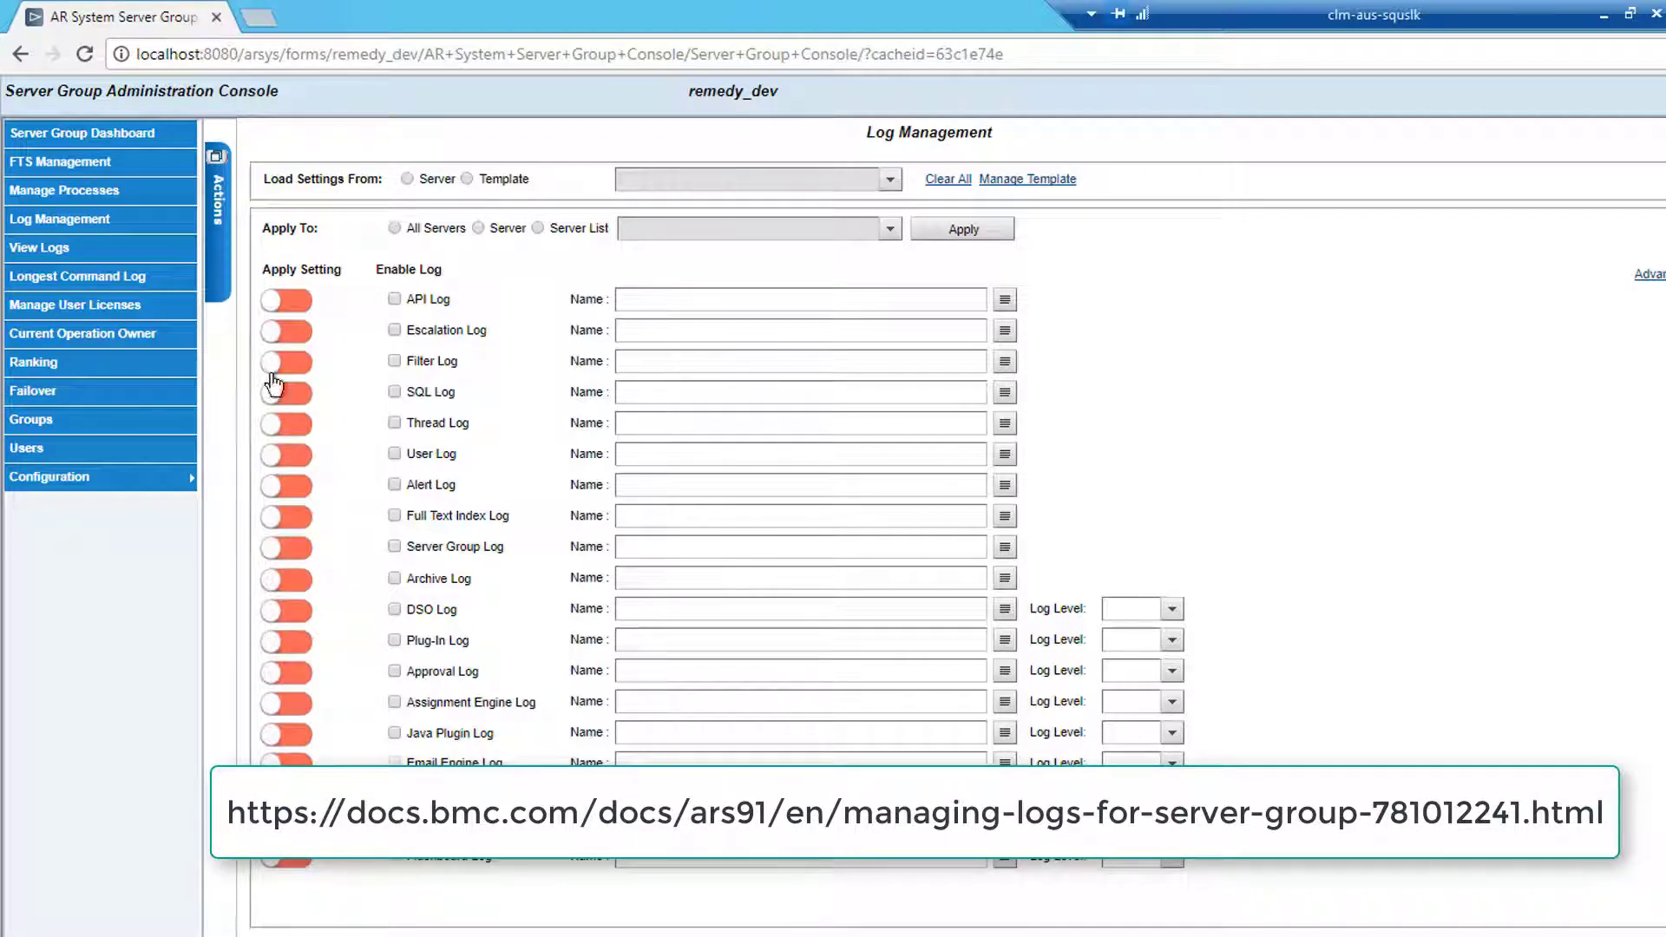
left_click(64, 253)
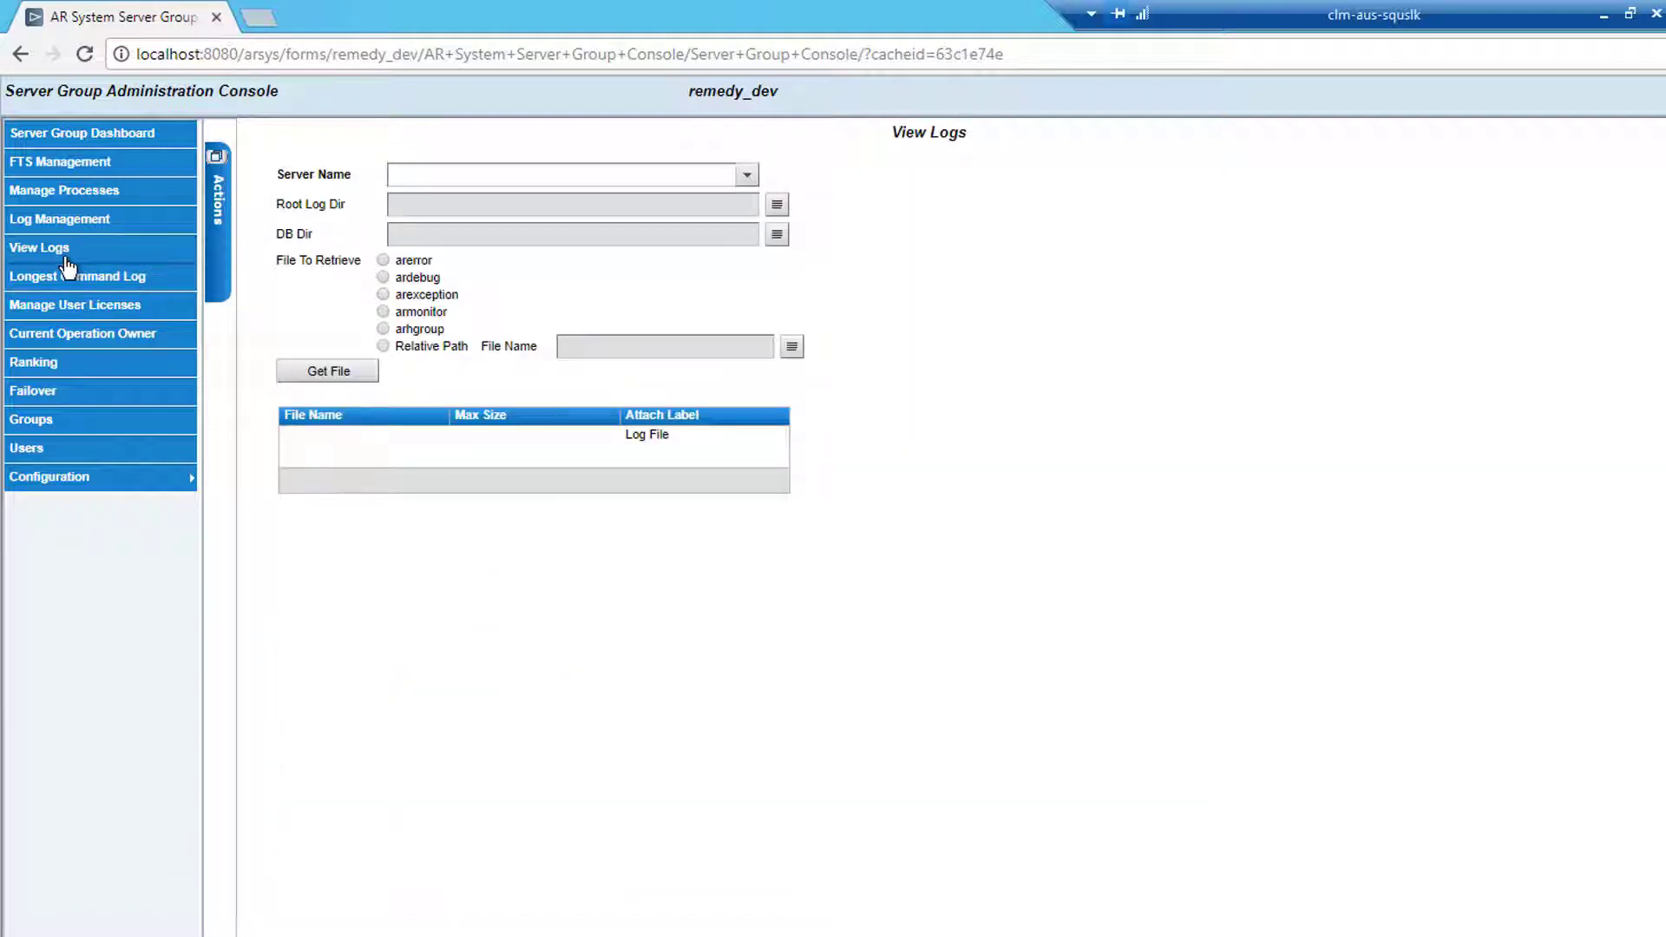
left_click(746, 176)
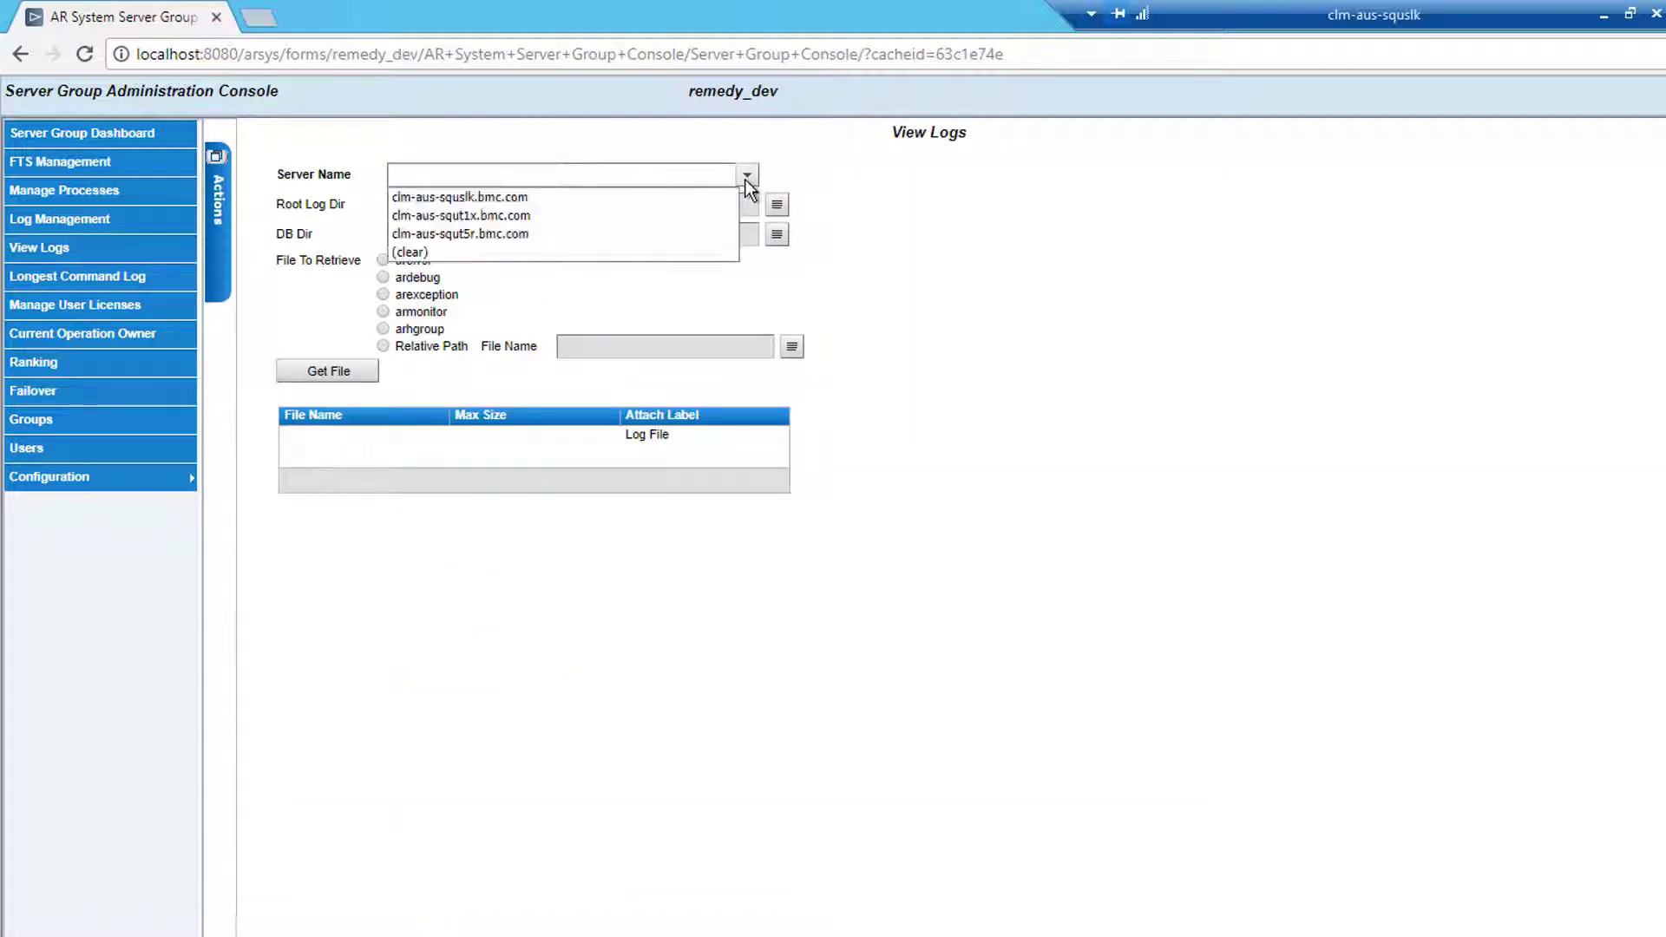
left_click(524, 233)
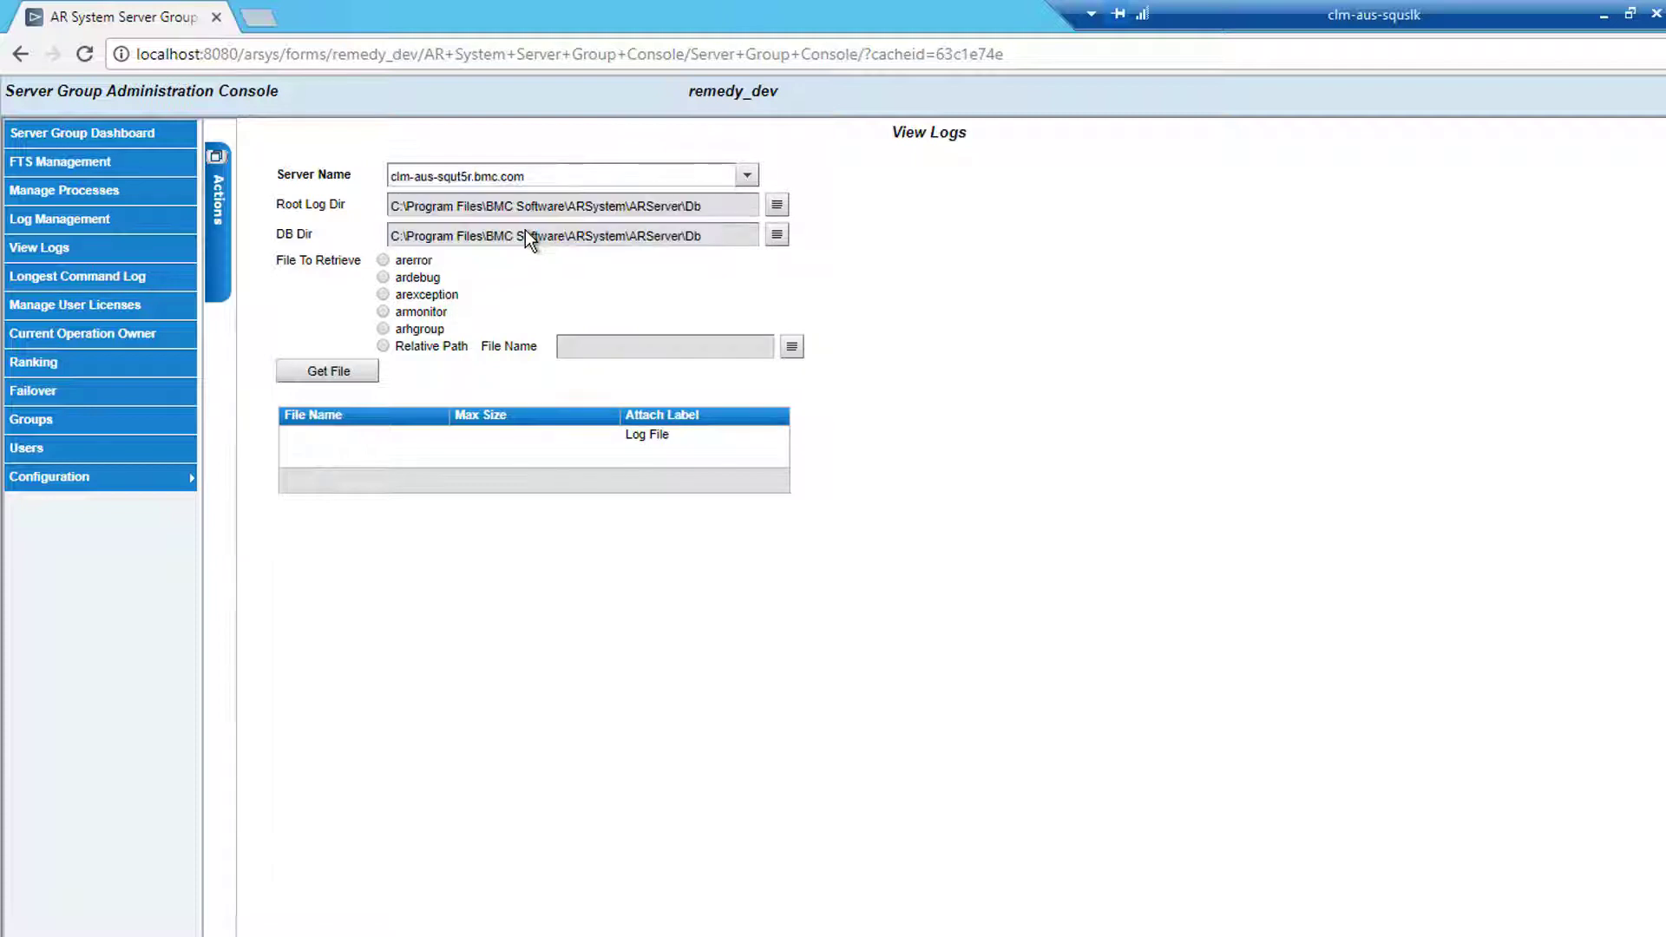
left_click(383, 260)
left_click(341, 373)
left_click(321, 440)
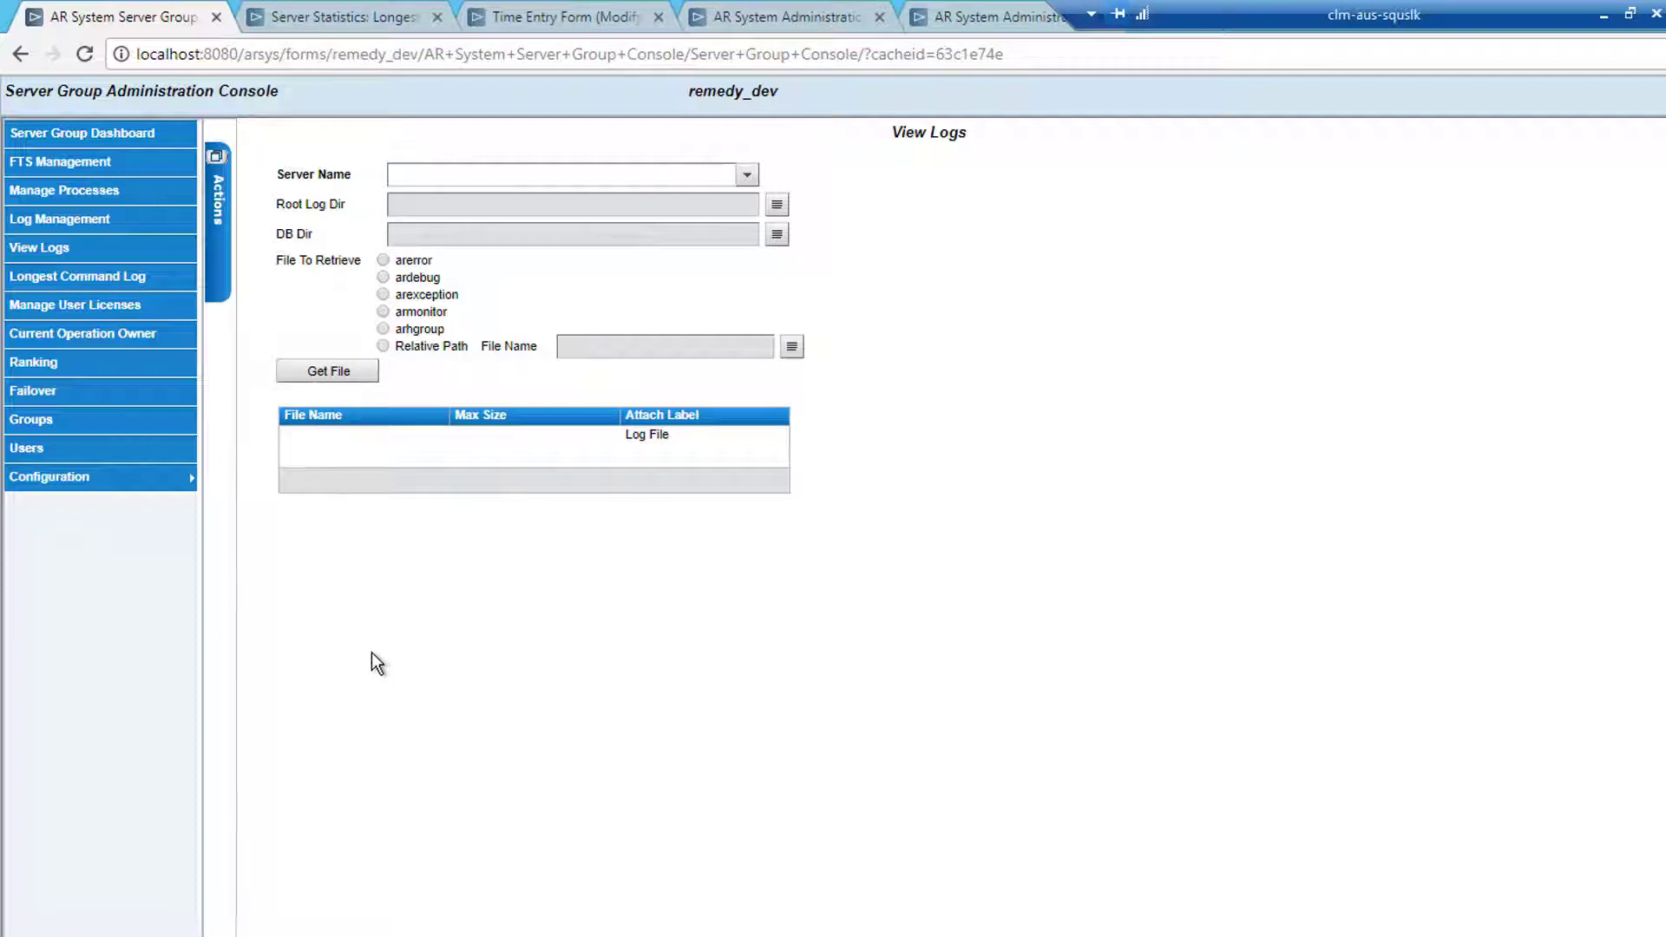
Step: On Longest Command Log, tick Completed API, Completed SQL, Pending API and Pending SQL
left_click(91, 273)
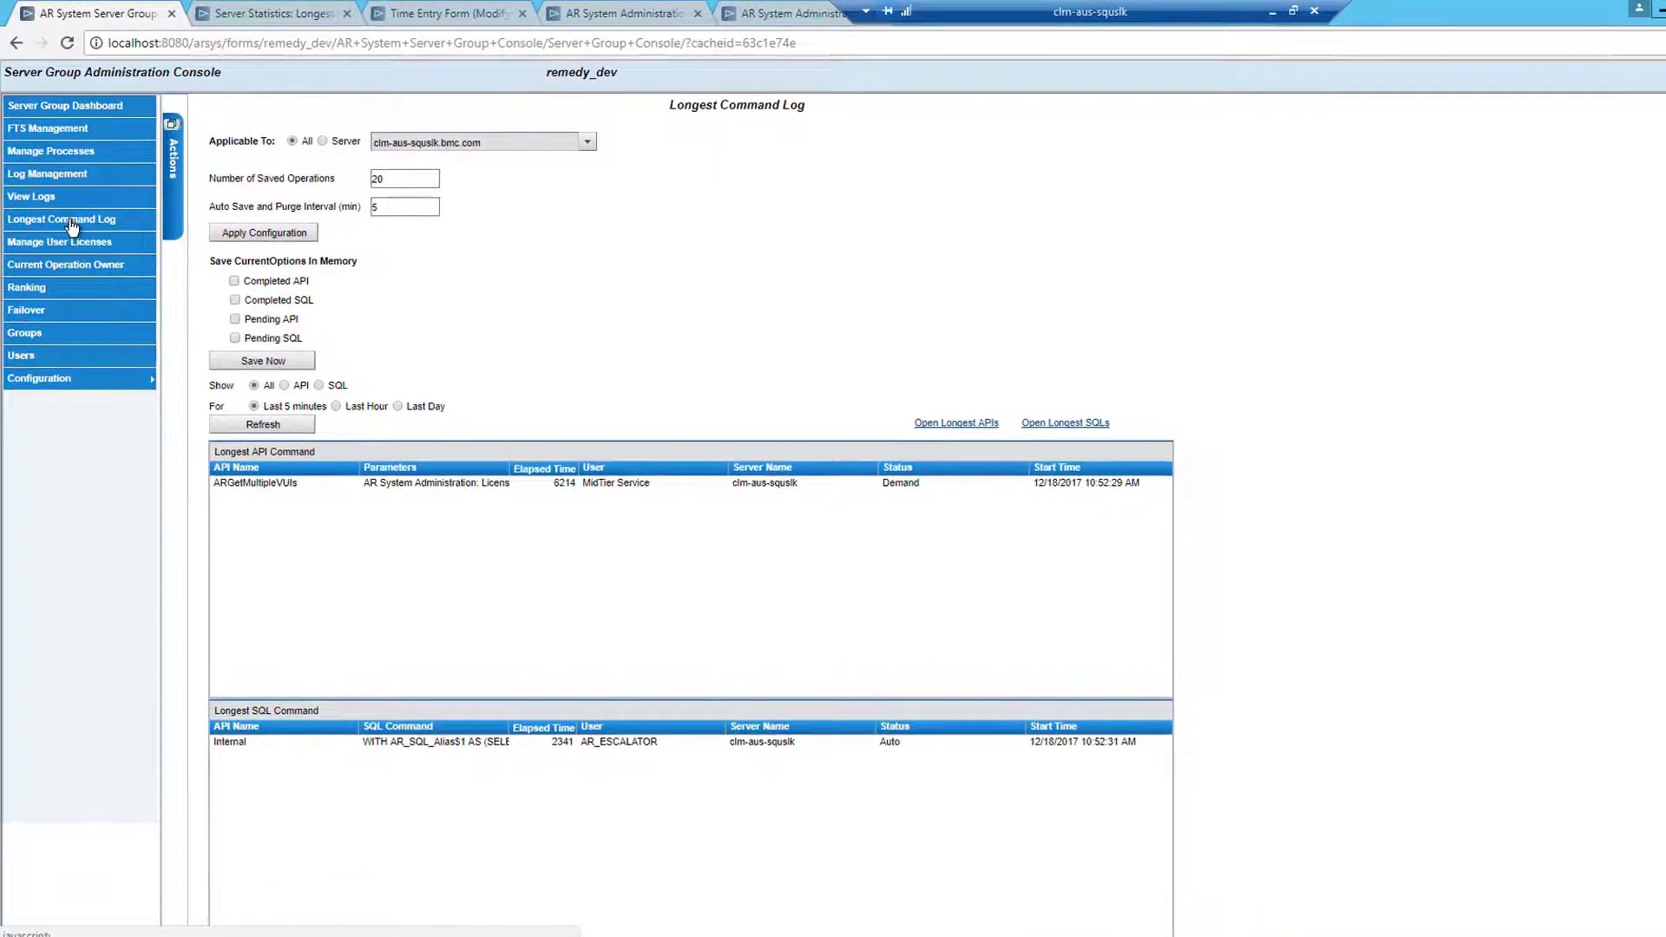
left_click(234, 281)
left_click(234, 300)
left_click(234, 319)
left_click(234, 339)
left_click(379, 484)
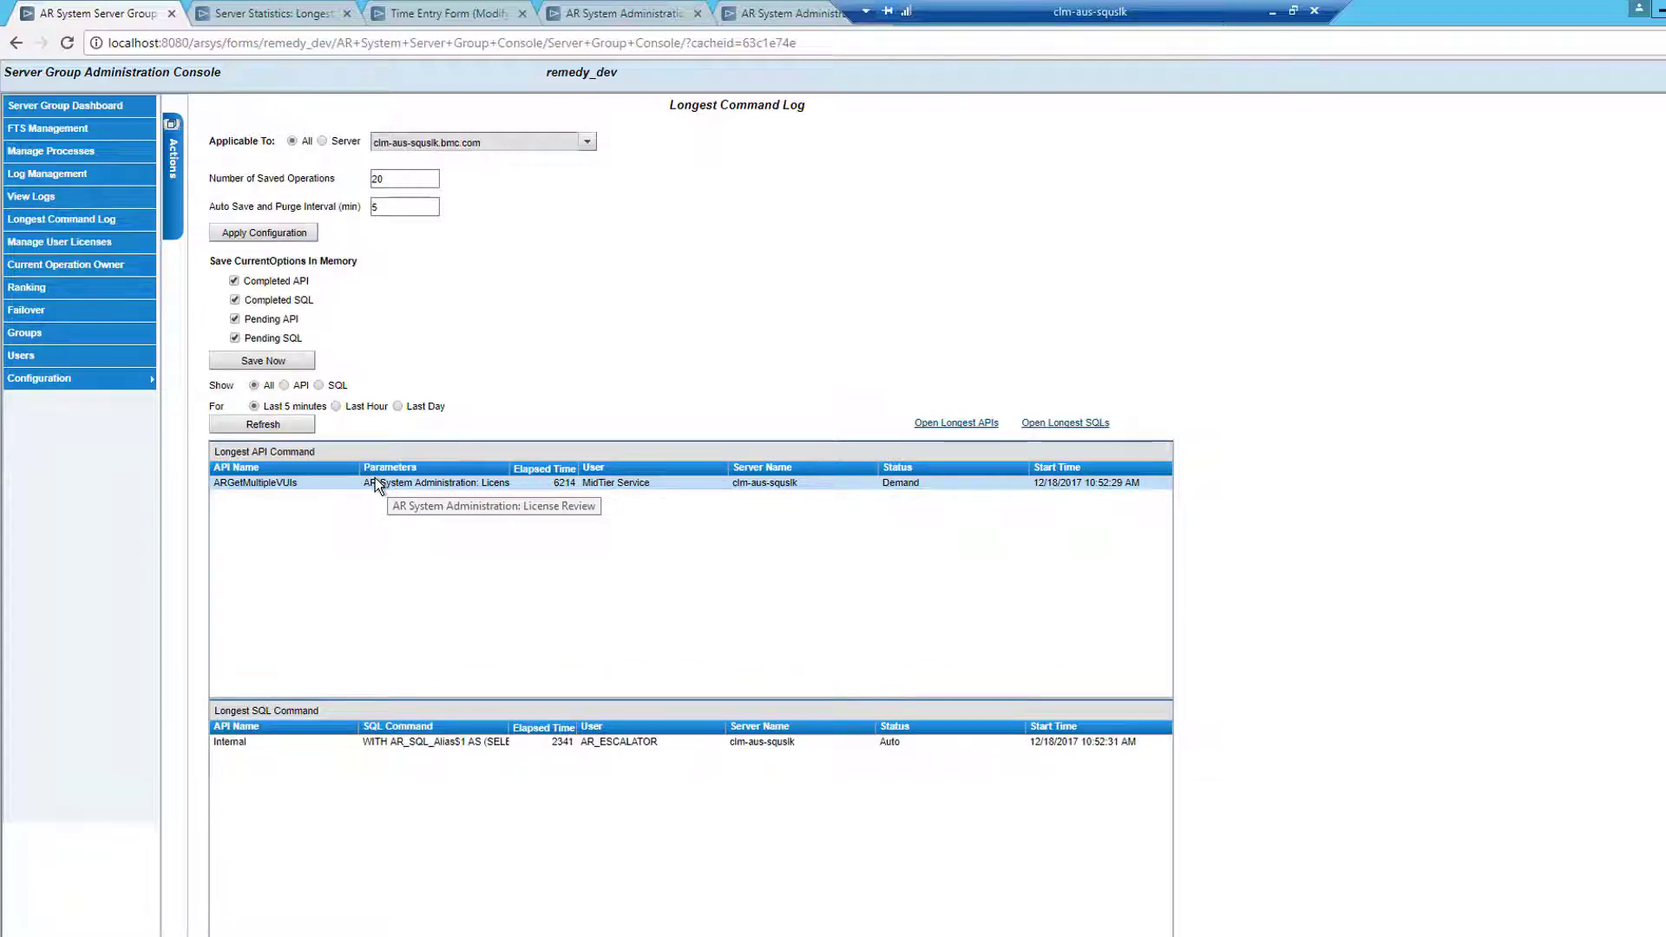
Step: Limit the longest command tables to the Last Day and reload them
left_click(248, 426)
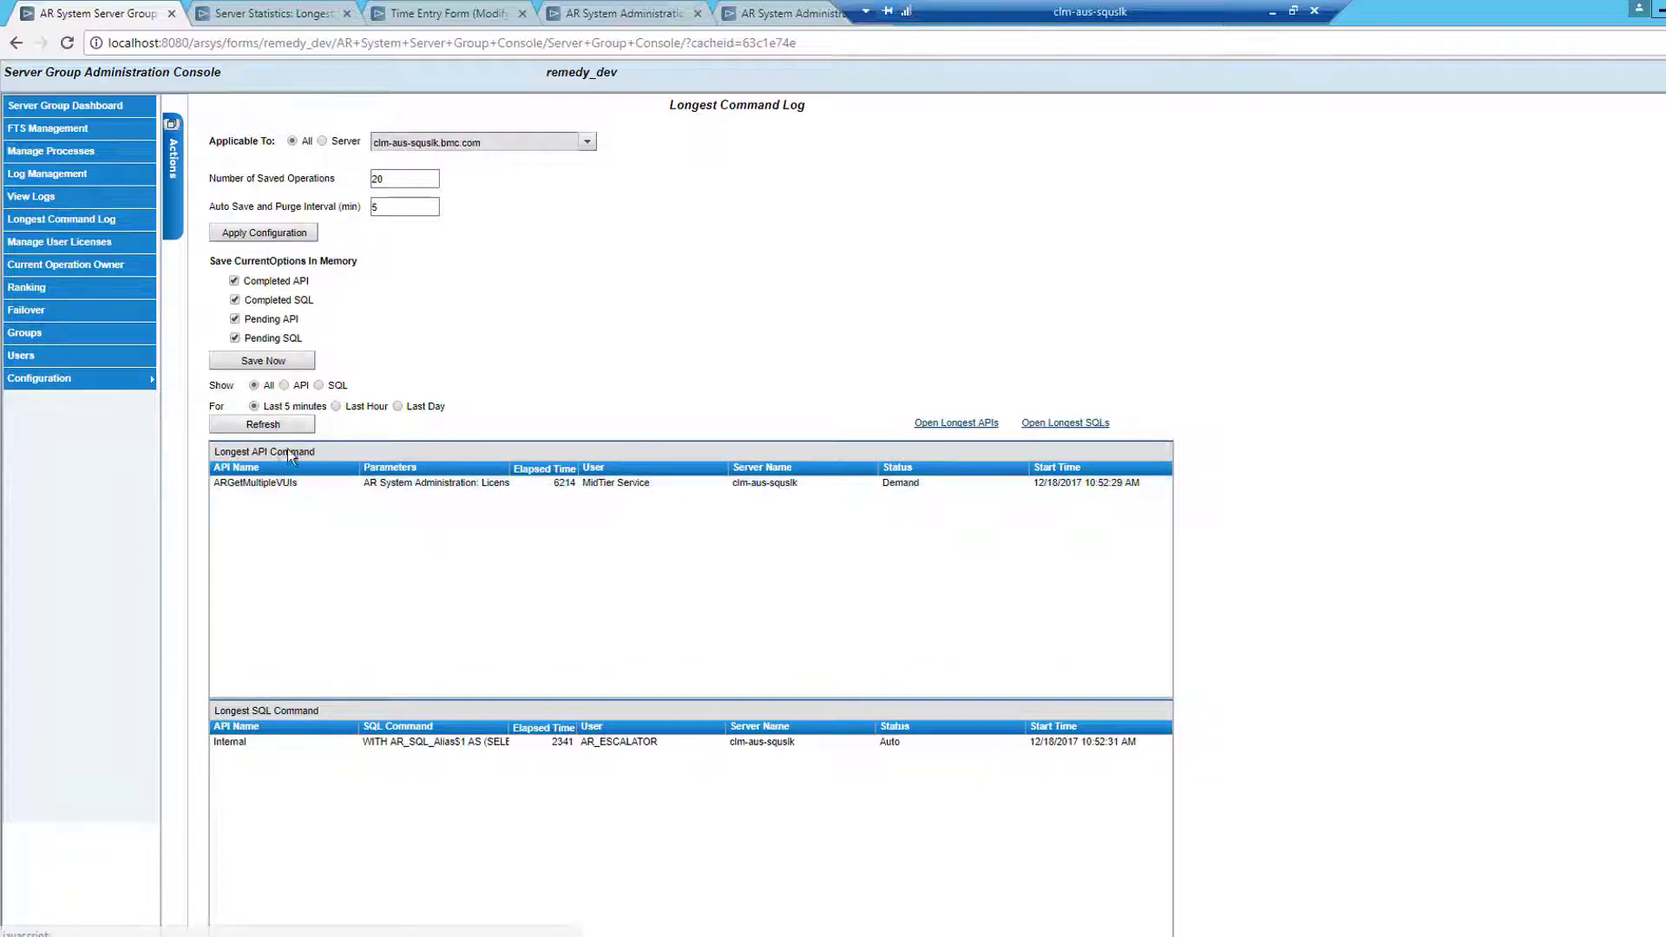
left_click(398, 406)
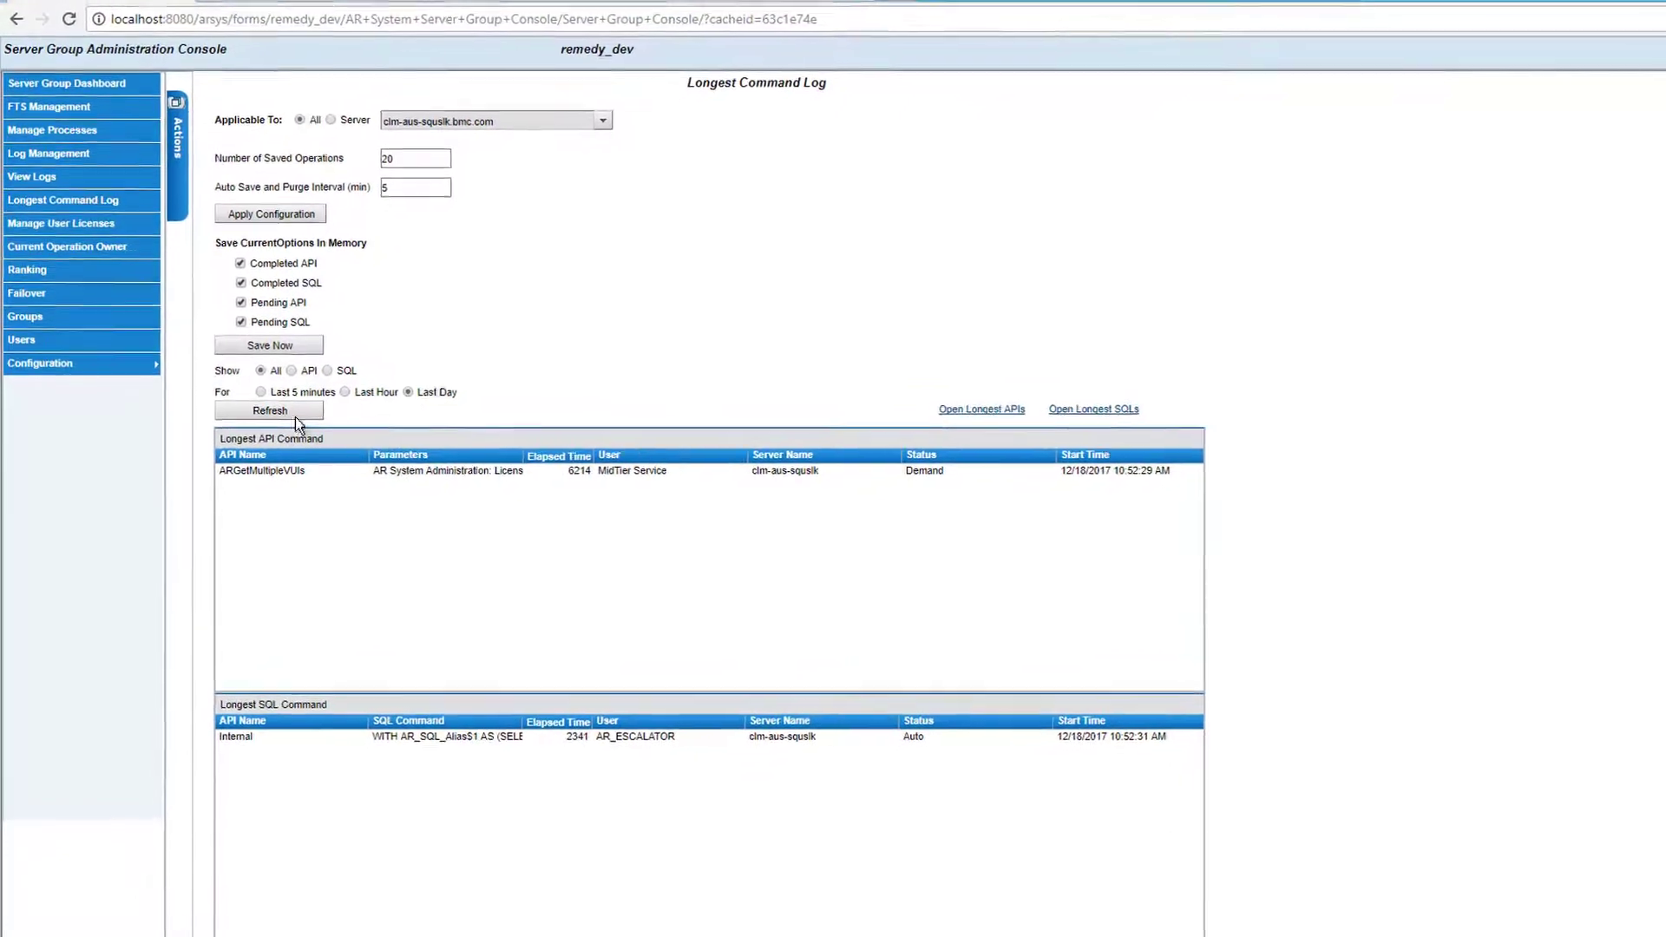
left_click(289, 425)
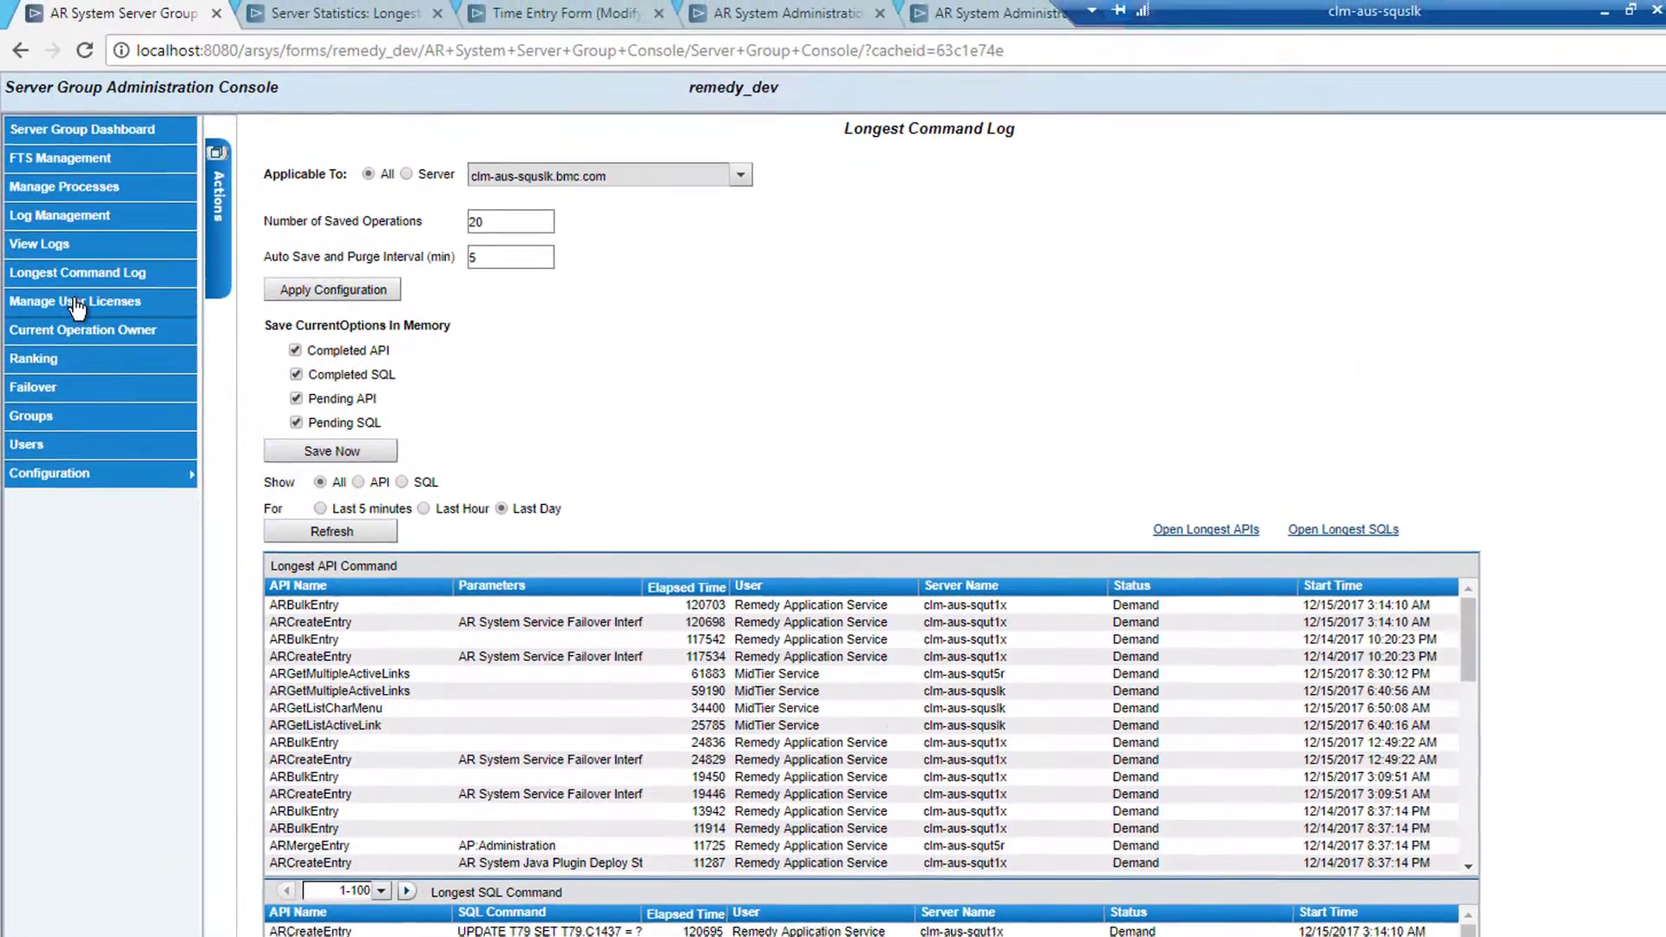
Step: View the Manage User Licenses page, then the Current Operation Owner list
left_click(76, 302)
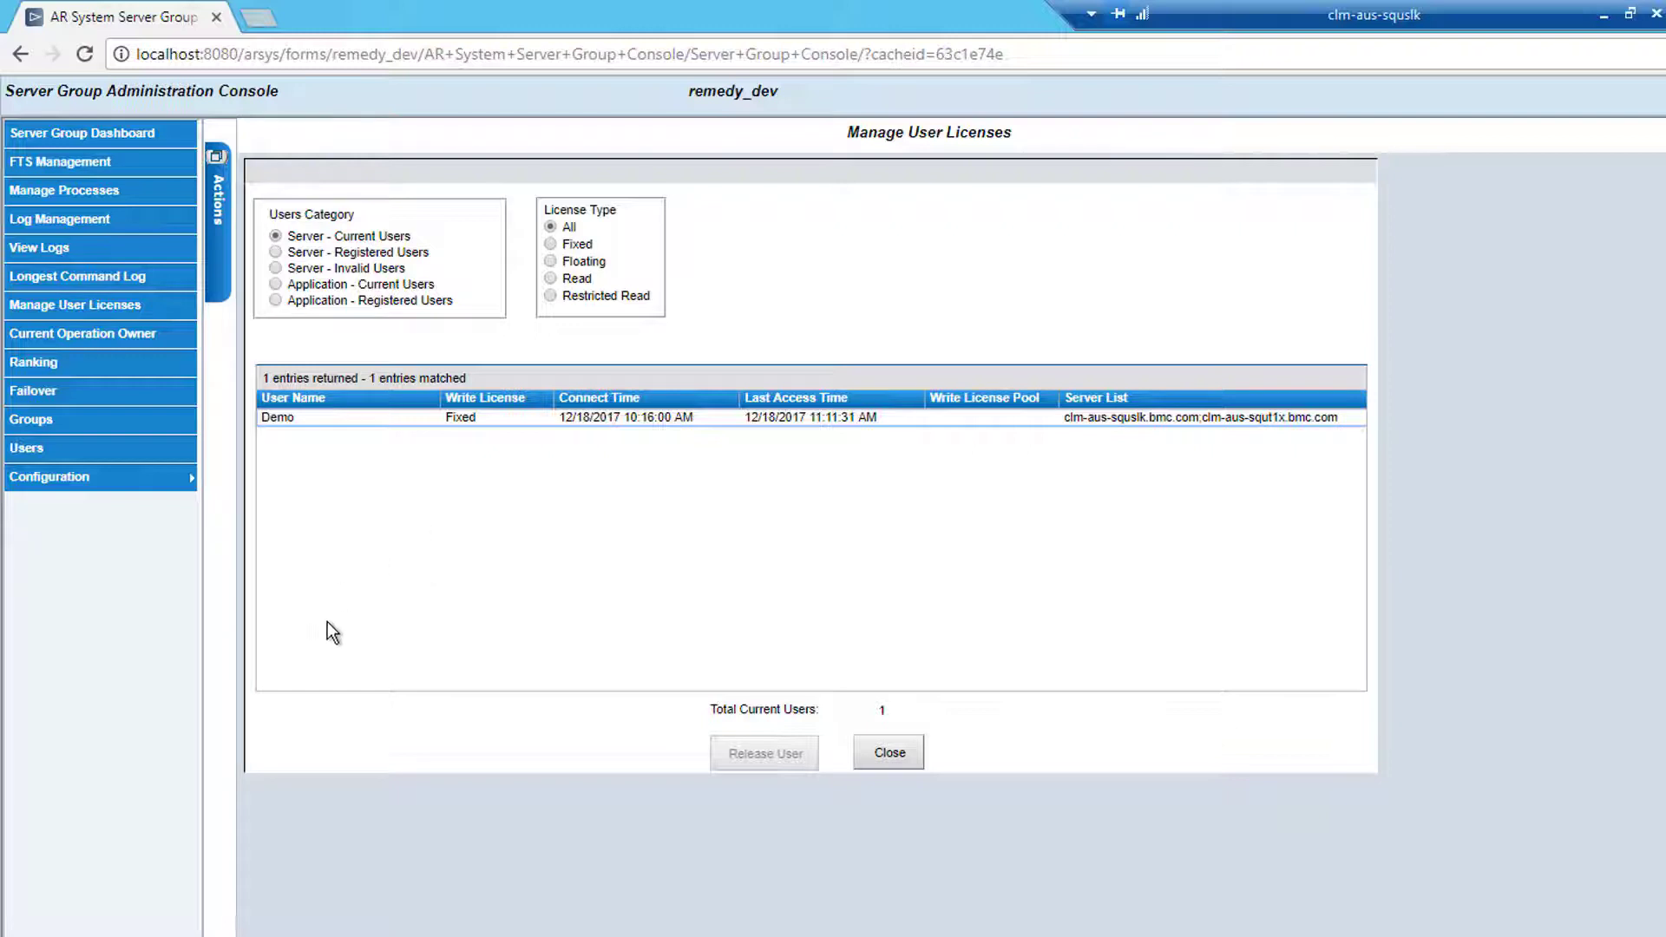
left_click(43, 331)
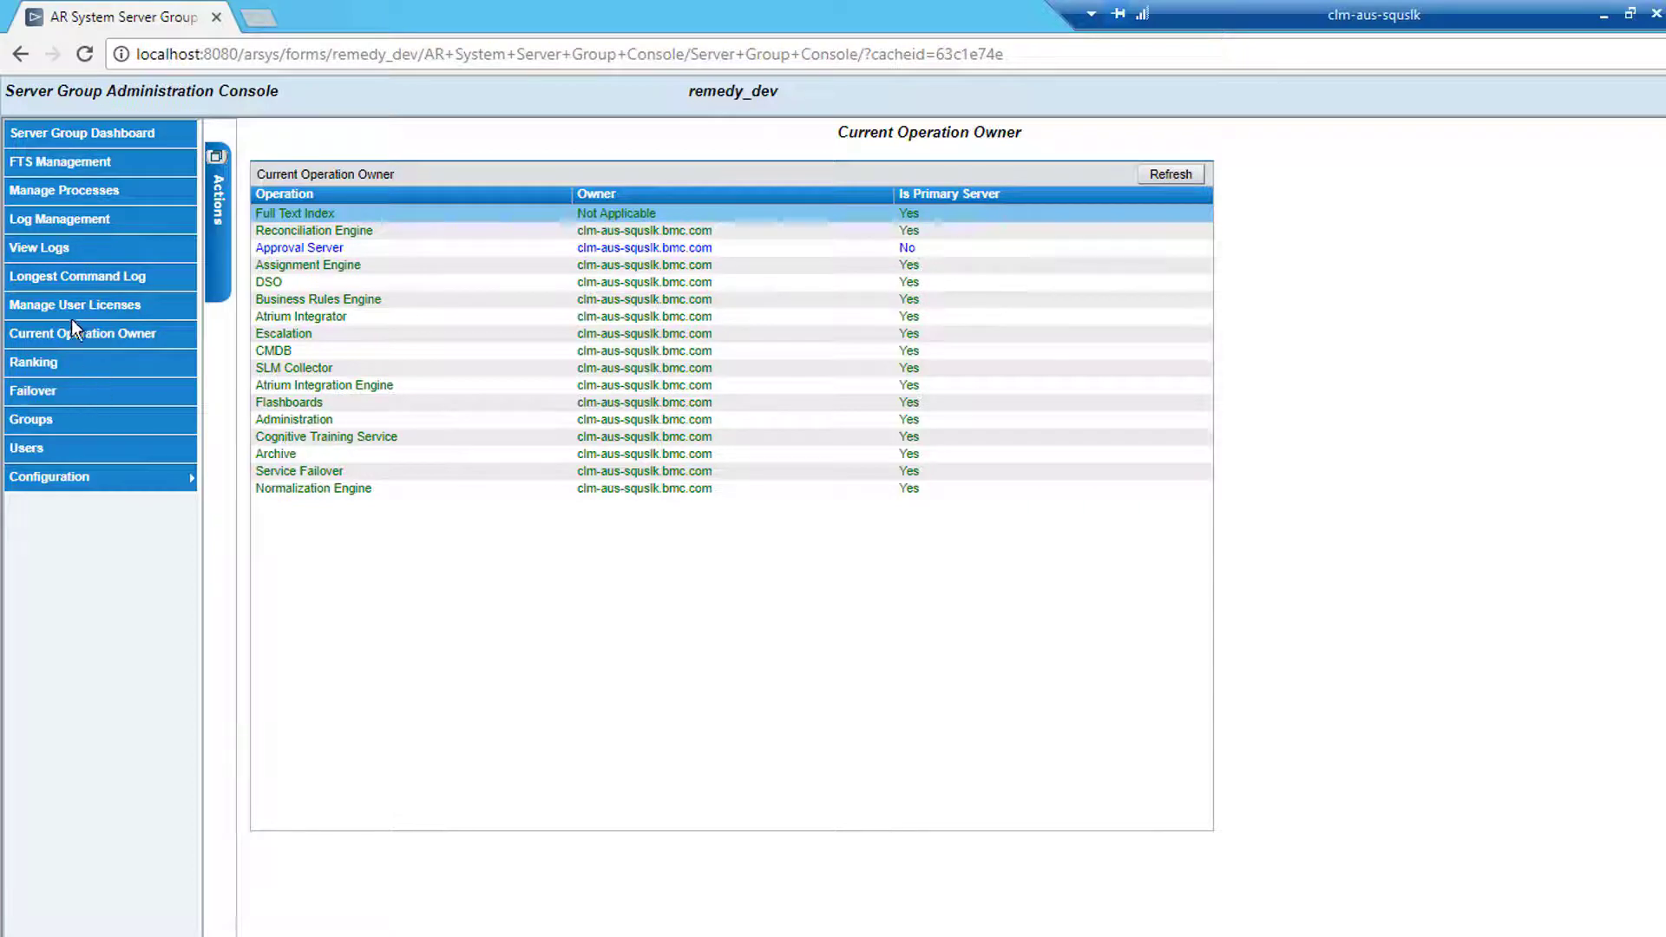
Step: Open the Operation Ranking and Service Failover Ranking forms, returning to the console tab each time
left_click(41, 365)
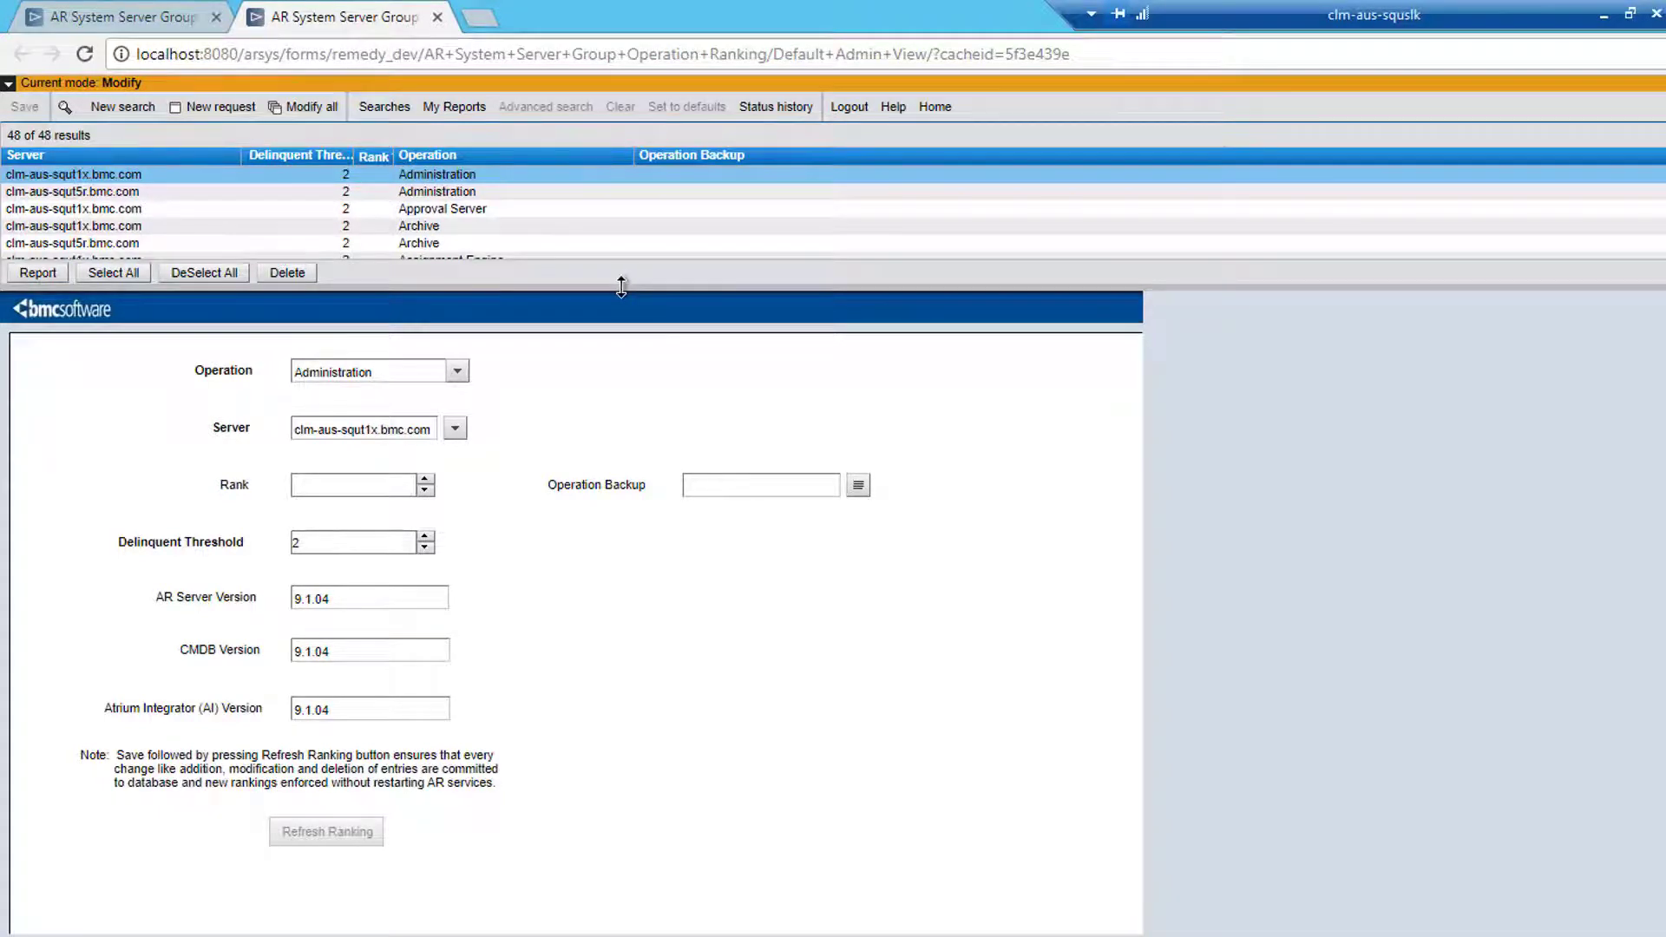
left_click(140, 17)
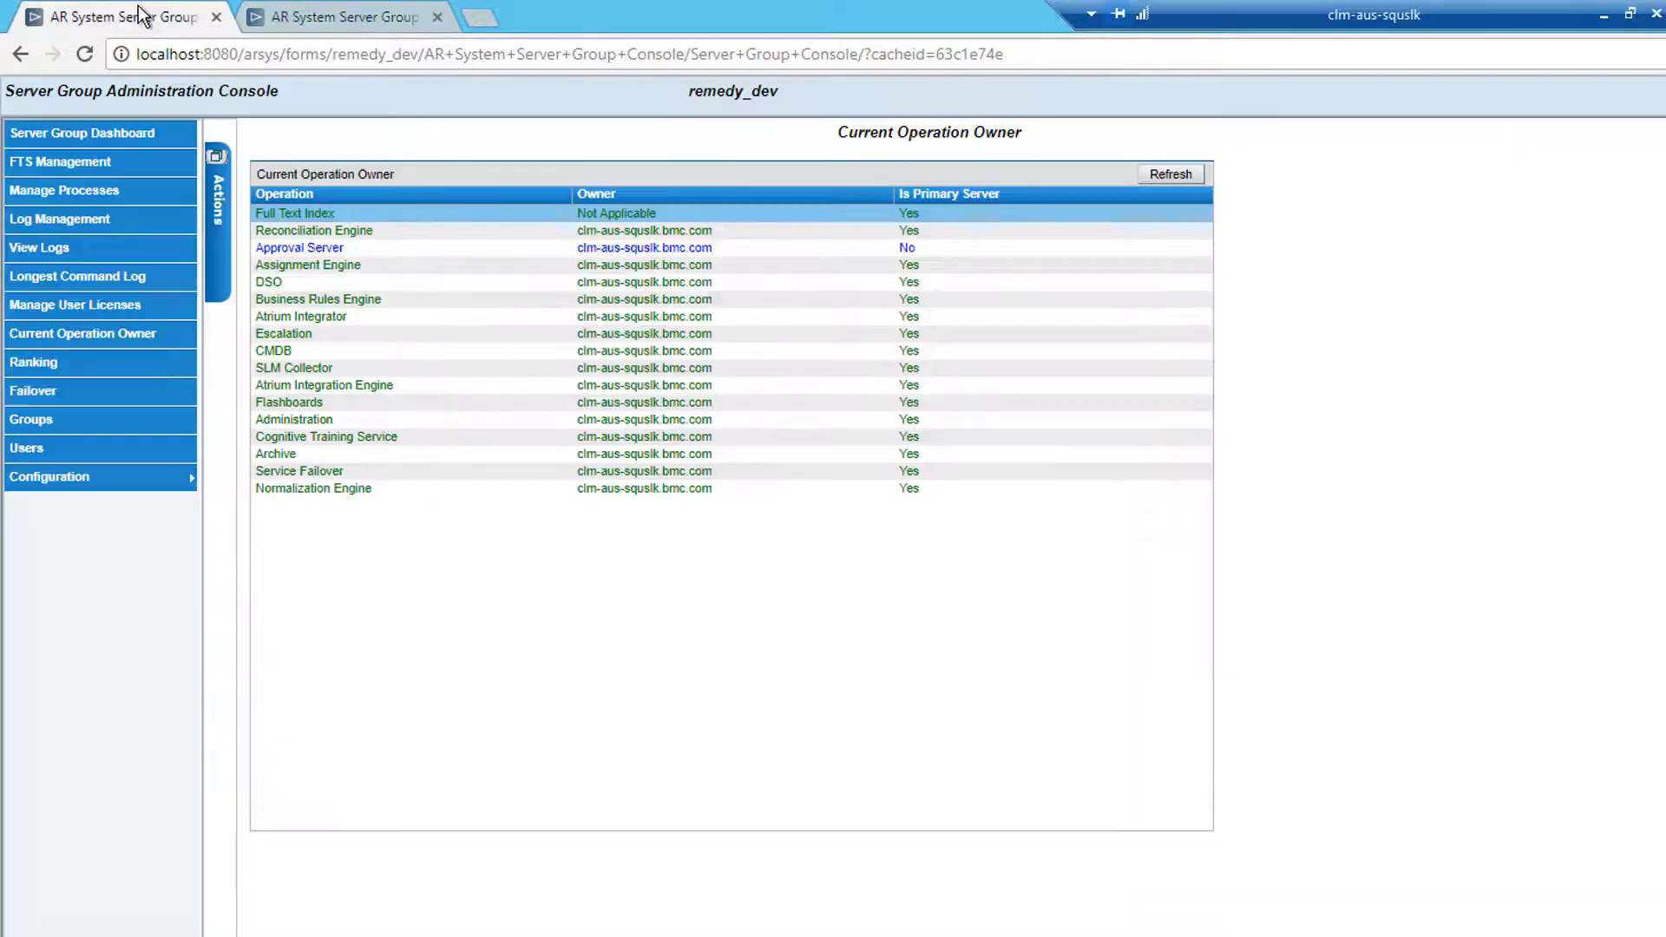
left_click(60, 395)
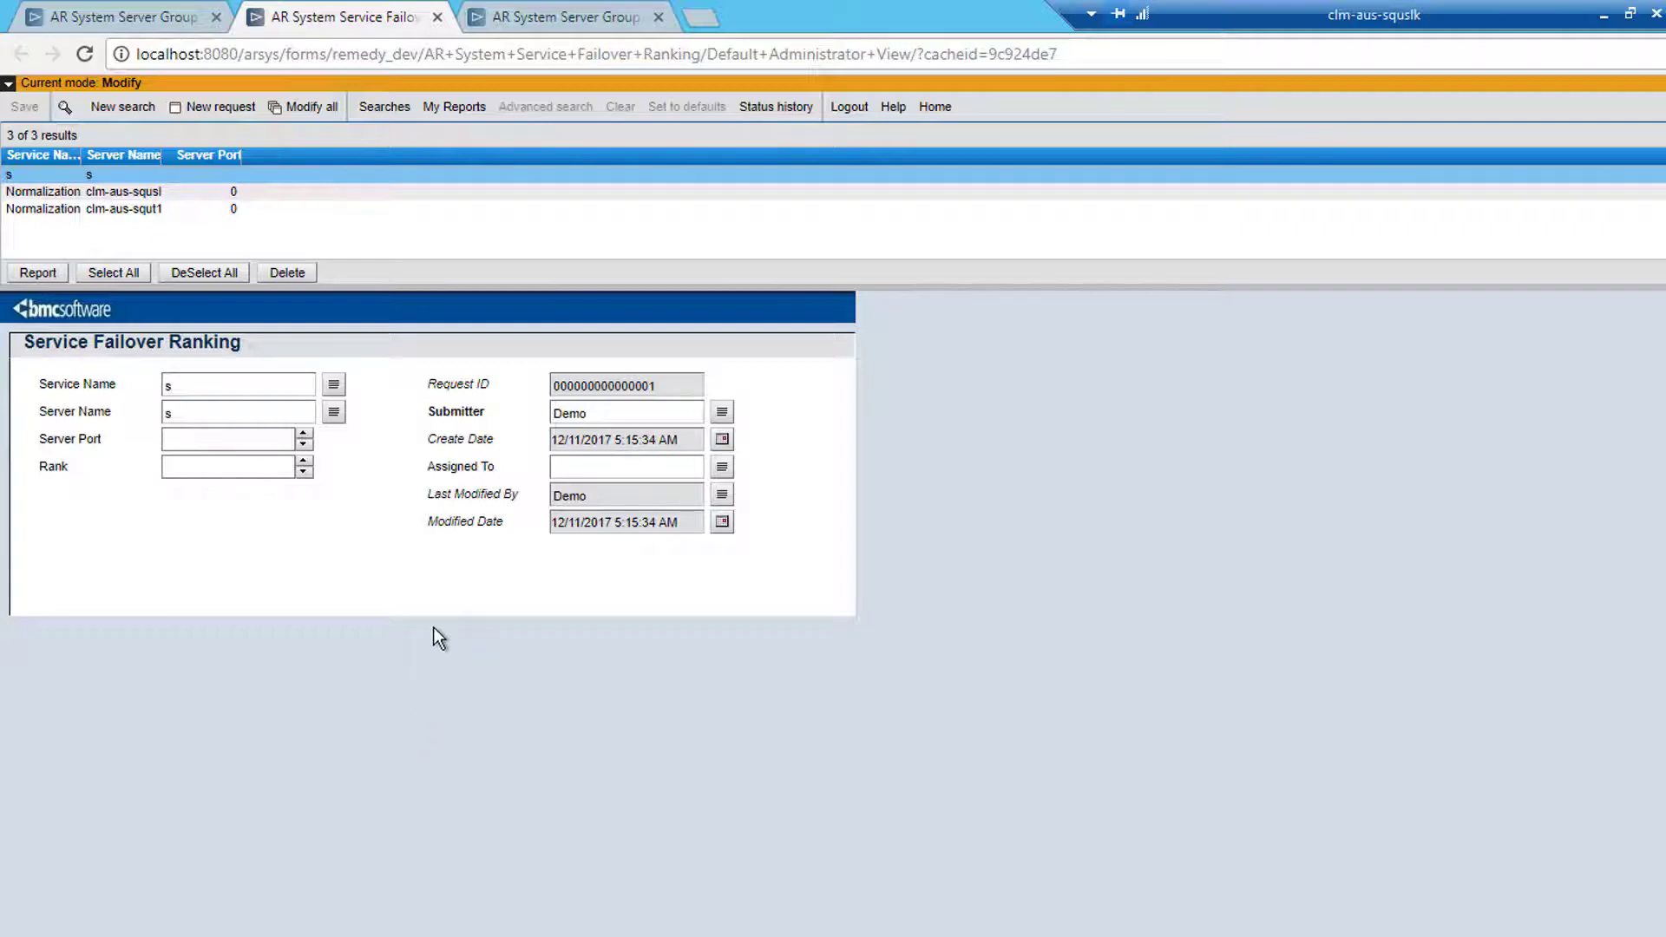
left_click(74, 5)
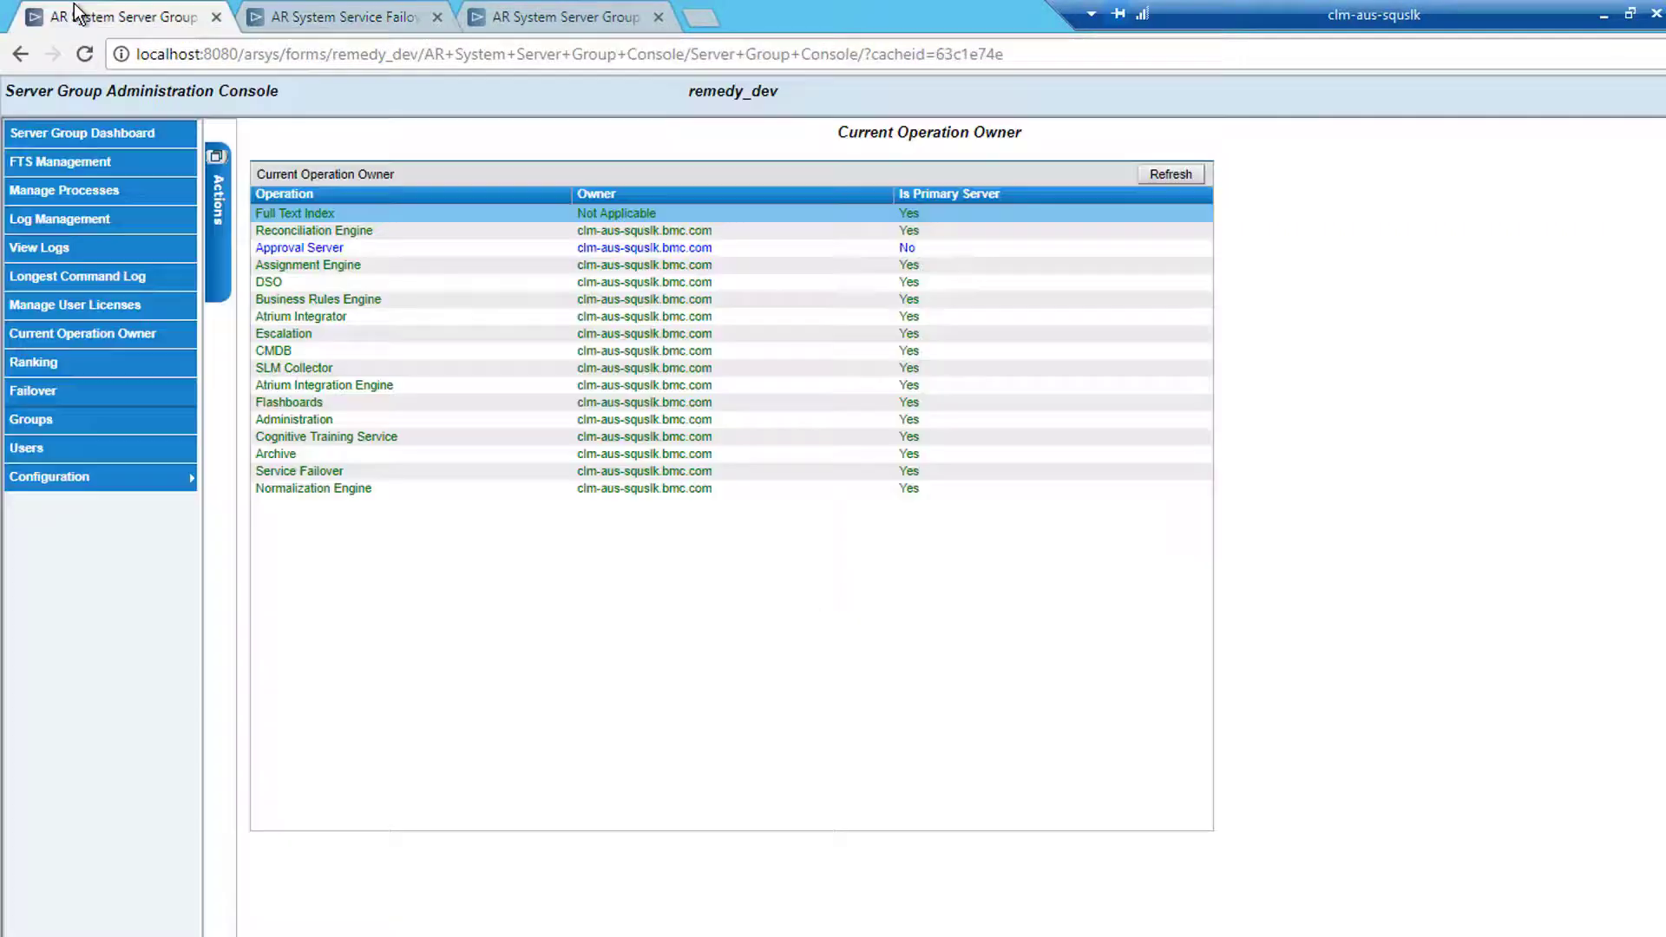
Step: Open the Group and User search forms in new tabs, then return to the console tab
left_click(73, 423)
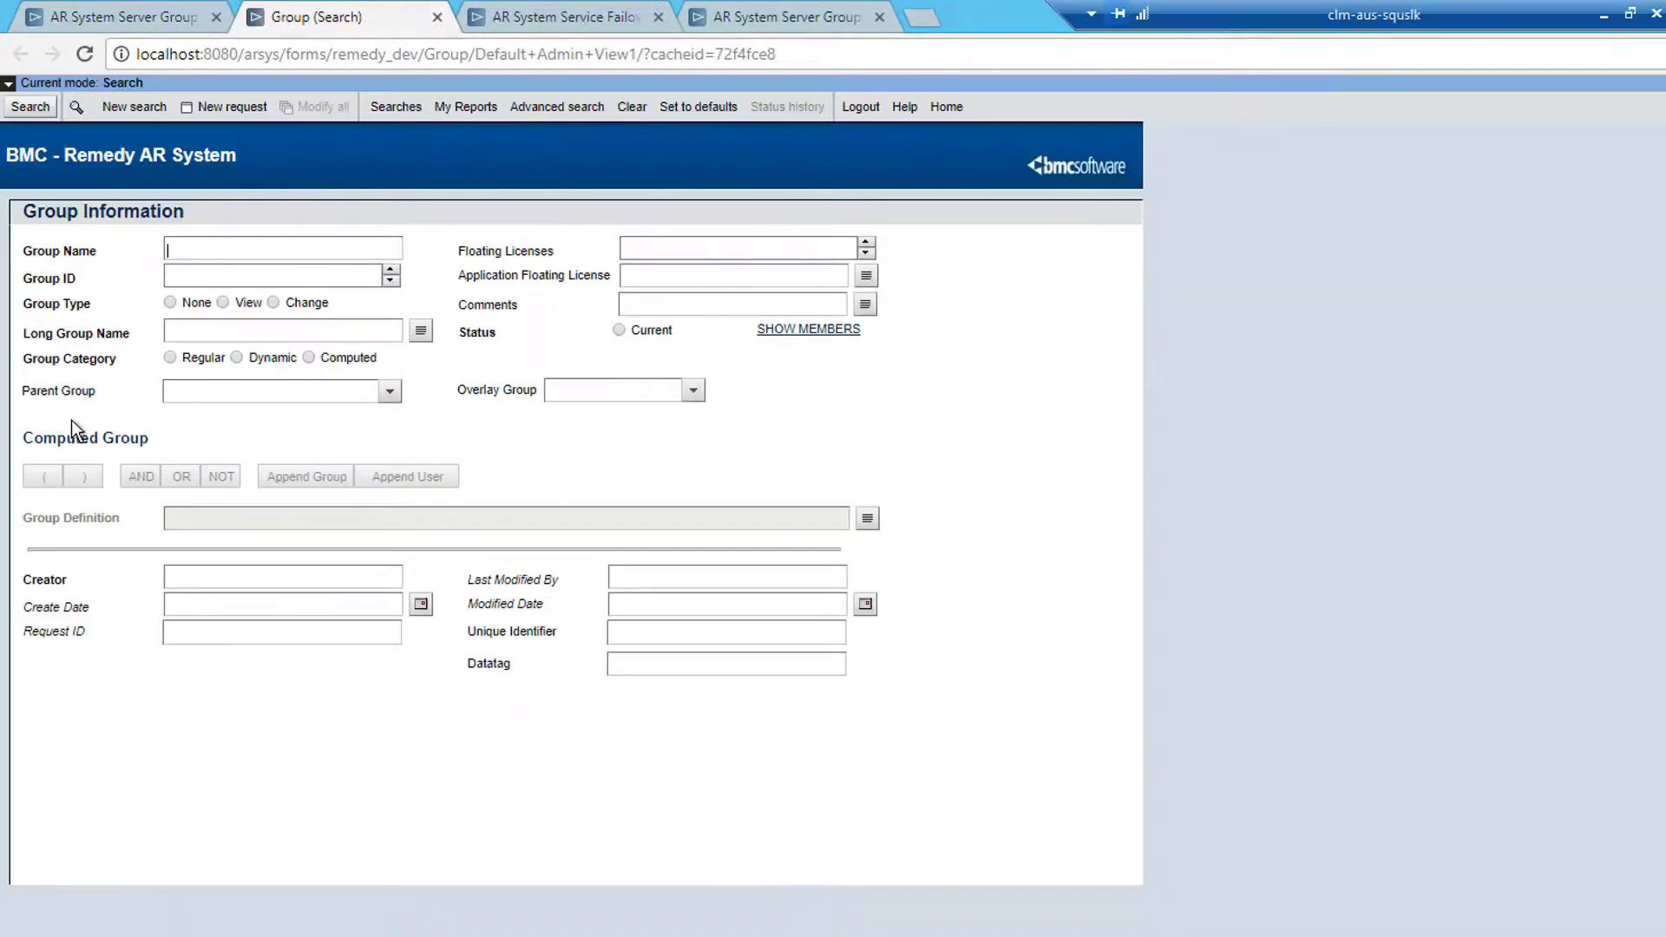
left_click(182, 24)
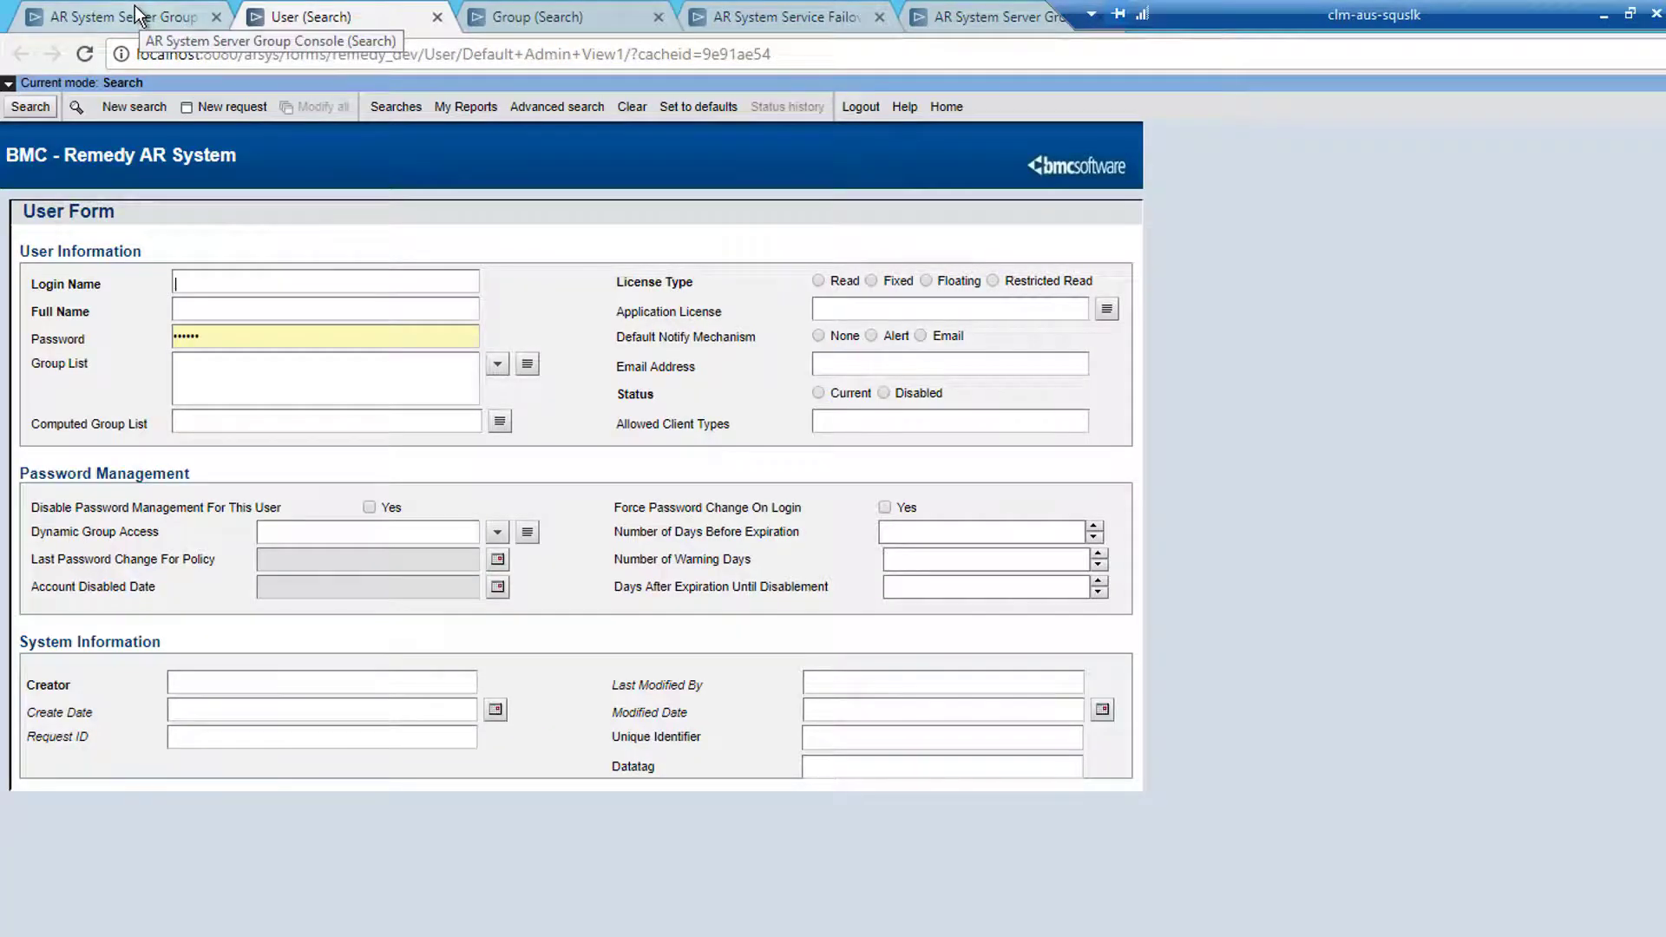
left_click(136, 15)
mouse_move(73, 488)
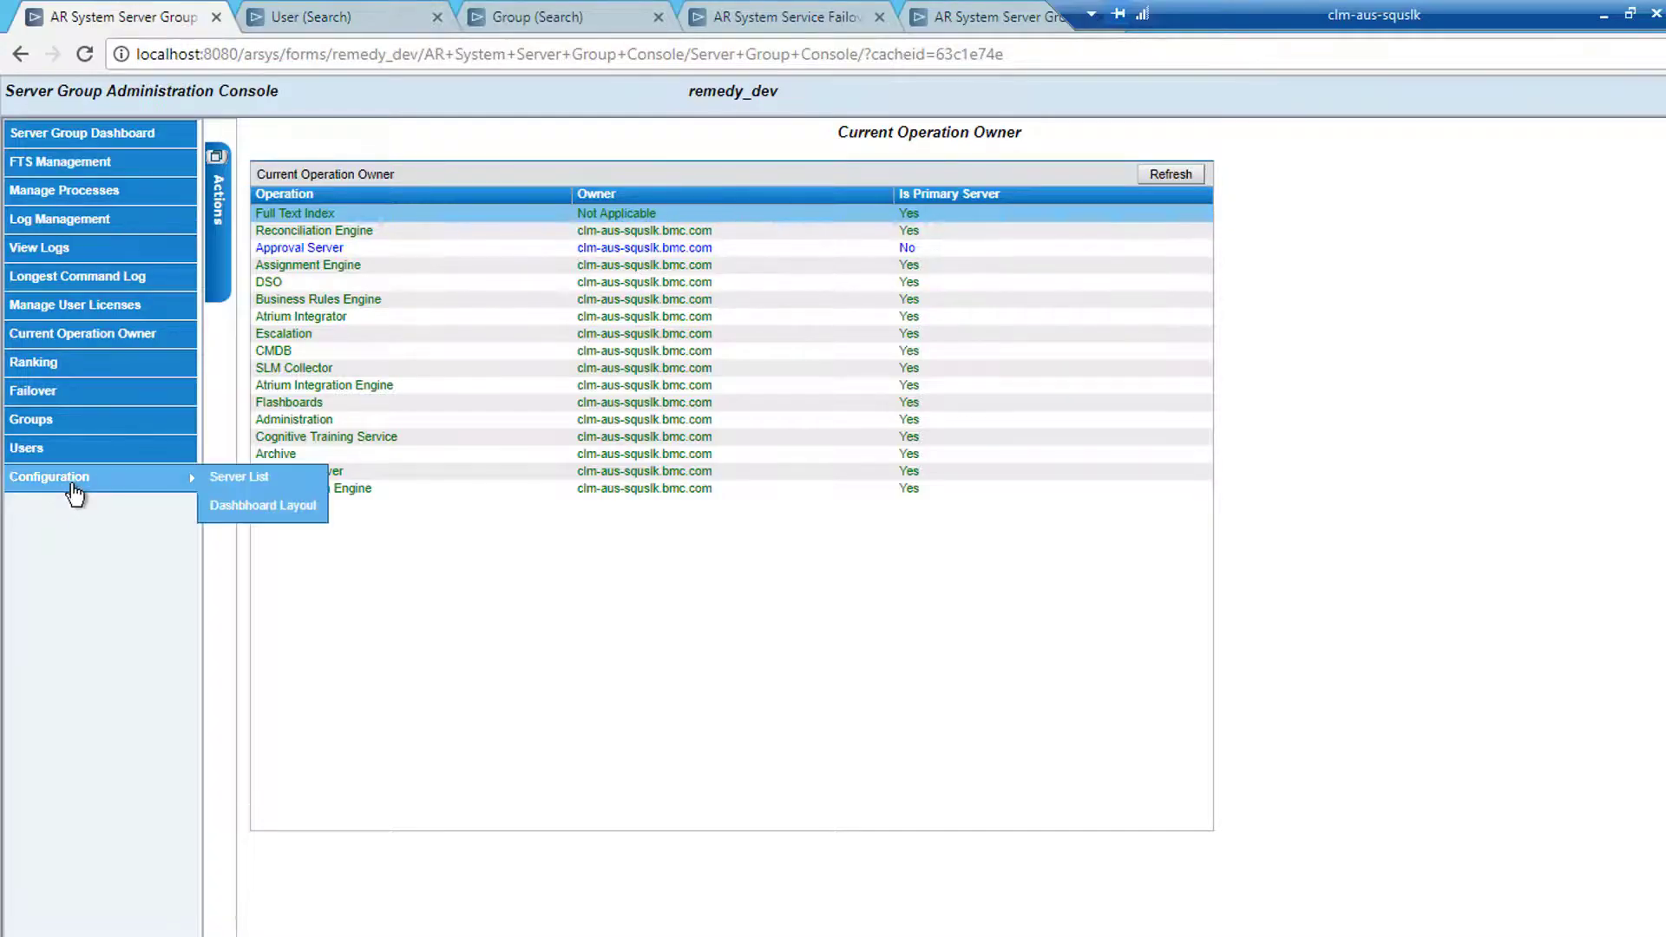